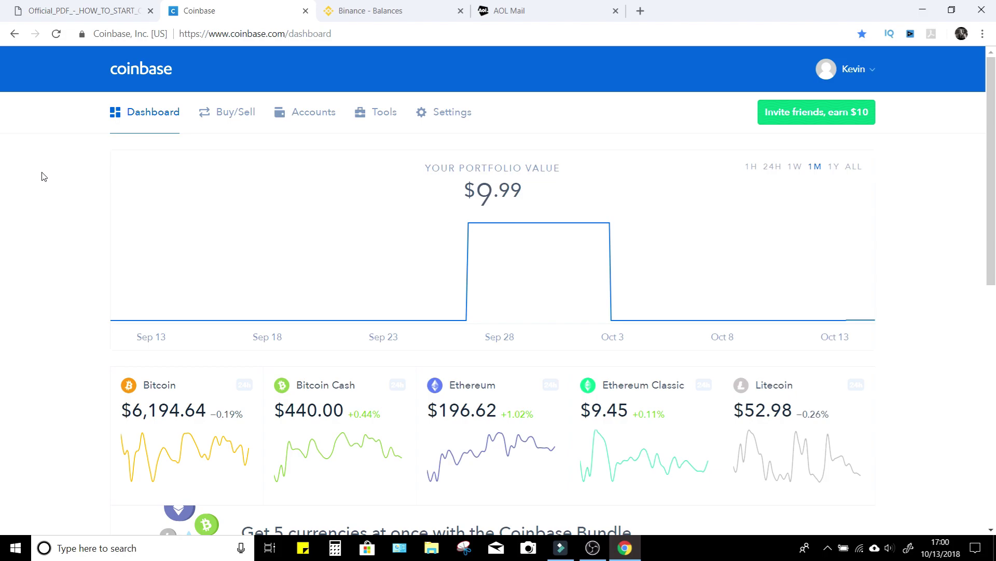
Review the cryptocurrency investing PDF guide from its cover through Step 3 on creating a Binance account, and return to the cover.
left_click(83, 11)
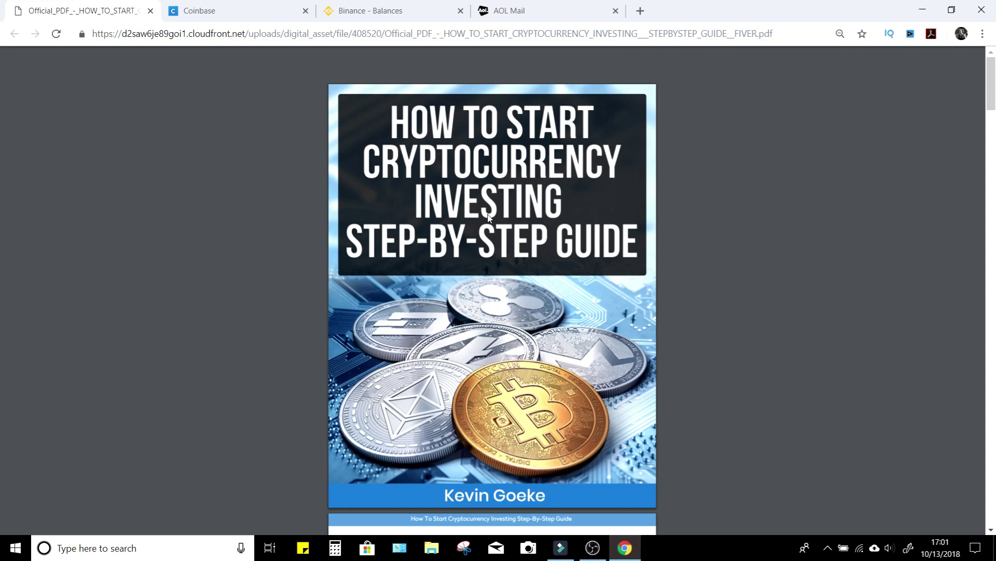
scroll(526, 283, "down", 15)
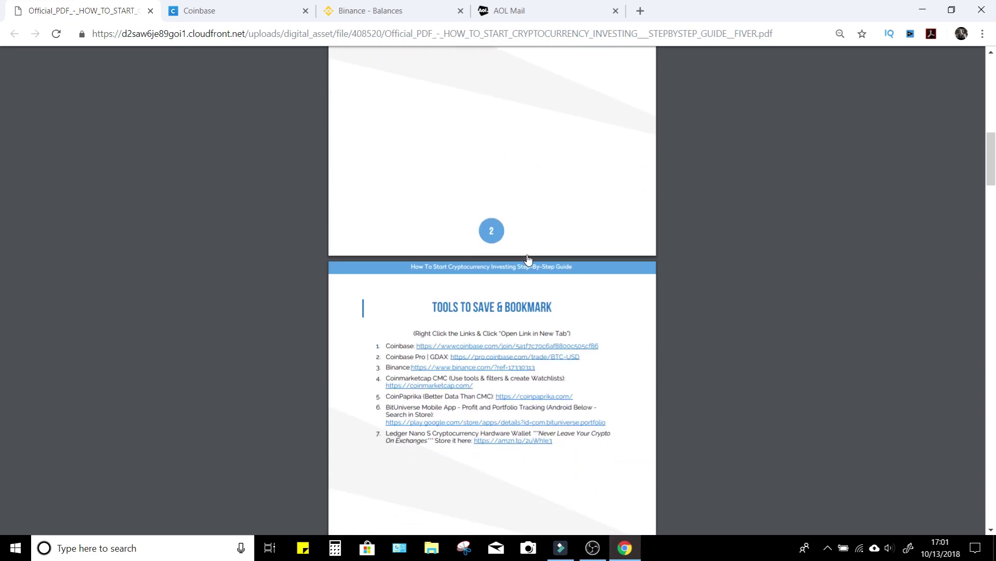
scroll(502, 218, "down", 7)
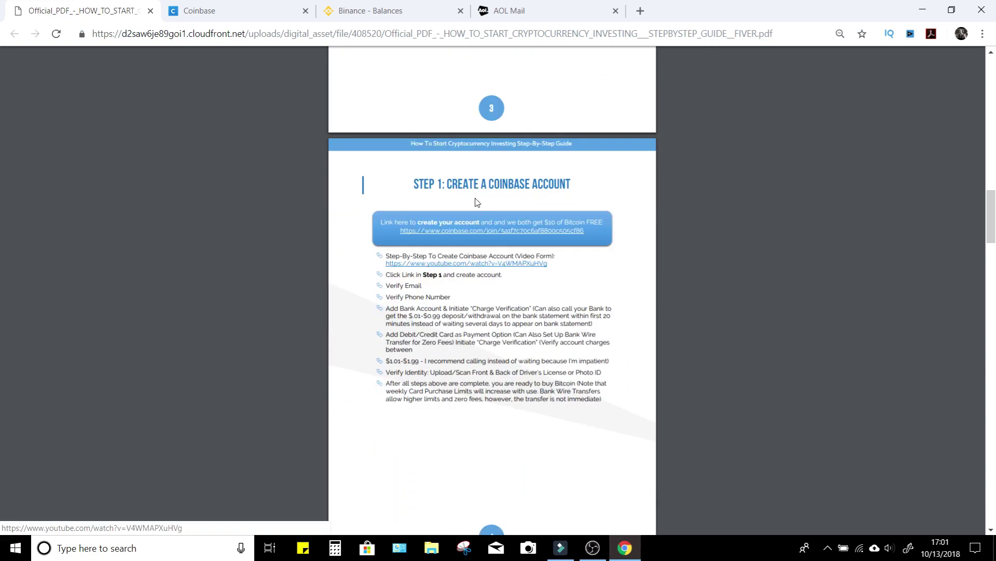
scroll(504, 228, "down", 11)
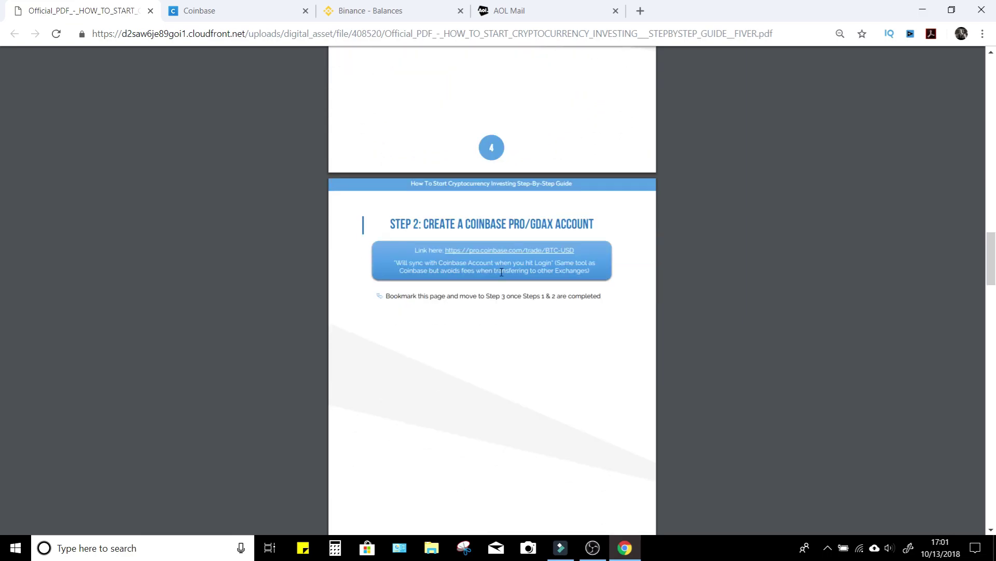
scroll(500, 272, "down", 5)
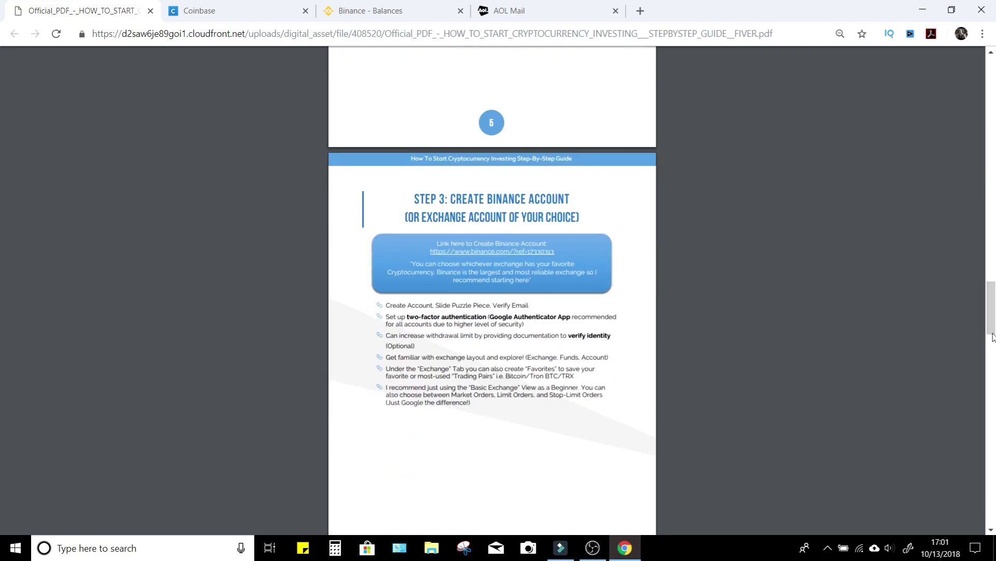
left_click_drag(993, 325, 990, 72)
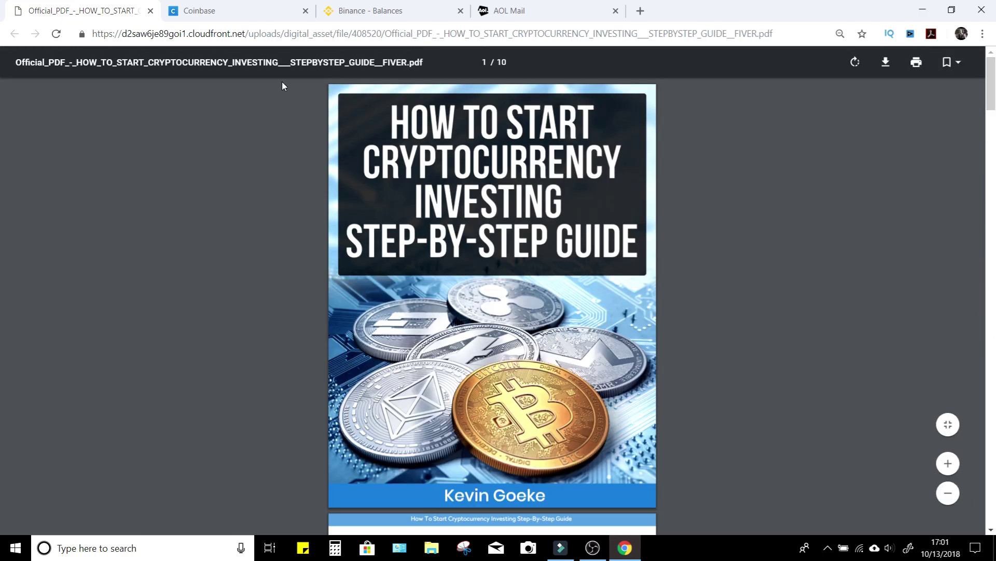
View the Coinbase dashboard, check the email-address verification message in AOL Mail, and return to the dashboard.
left_click(207, 7)
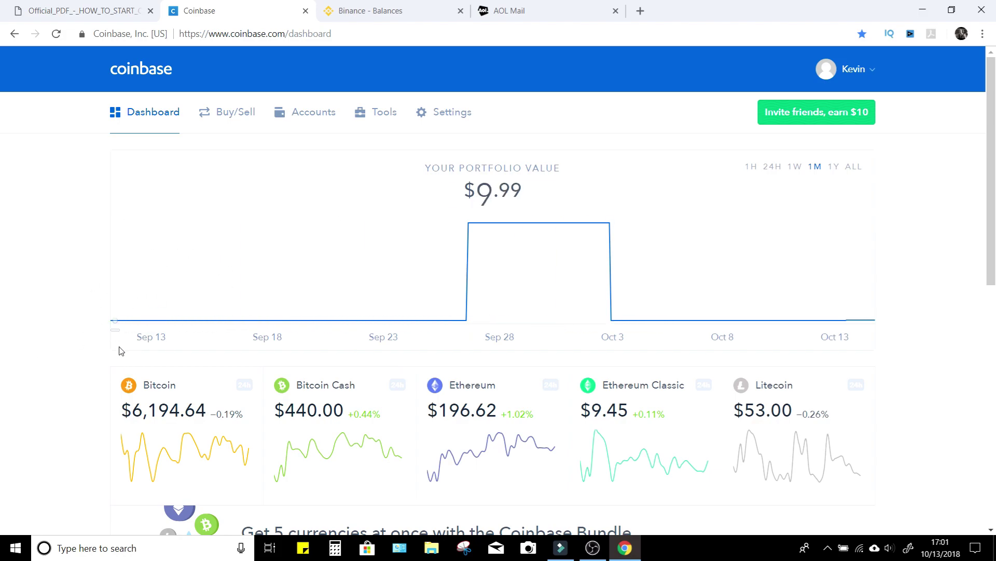
mouse_move(583, 378)
mouse_move(161, 415)
left_click(530, 11)
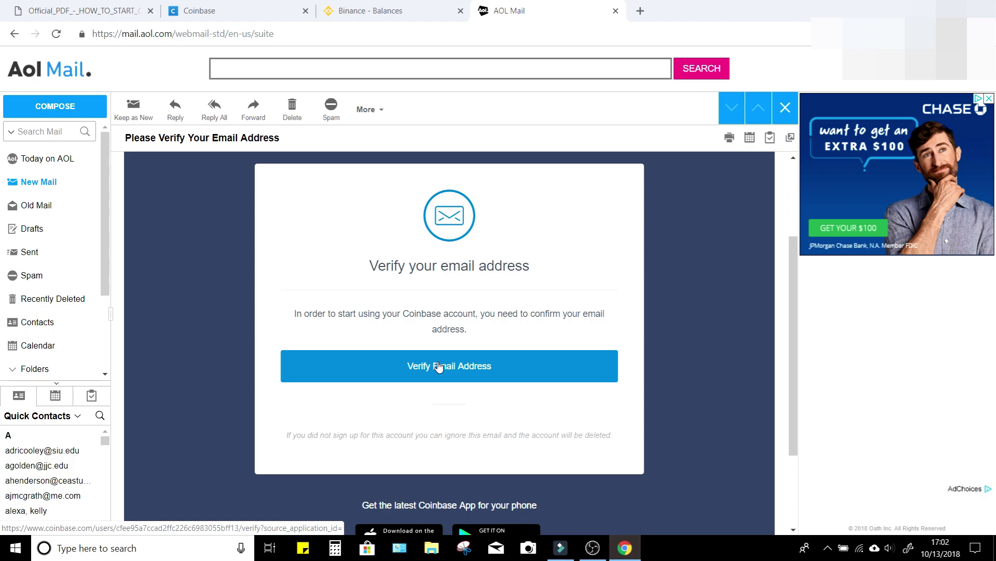
left_click(201, 11)
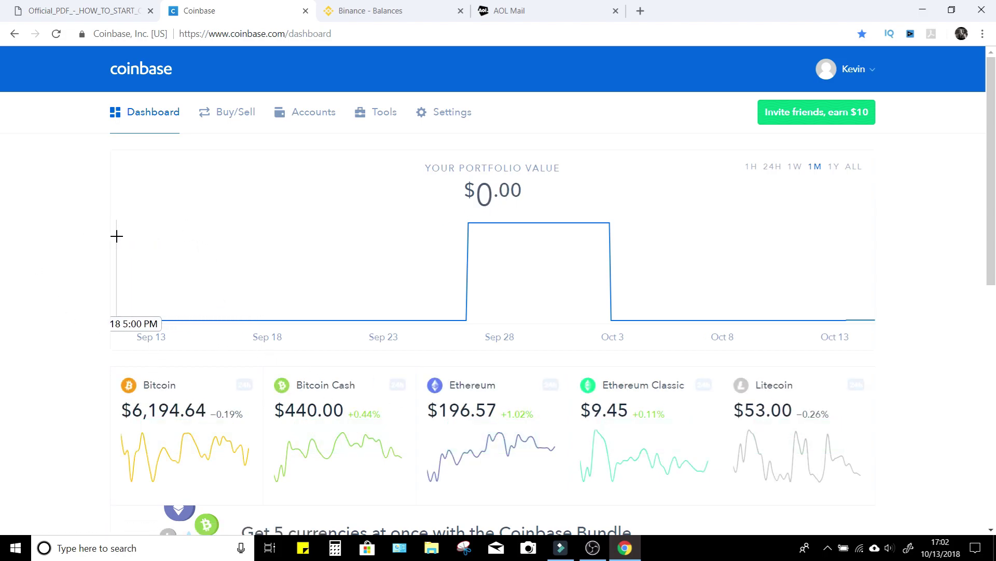
scroll(117, 236, "down", 1)
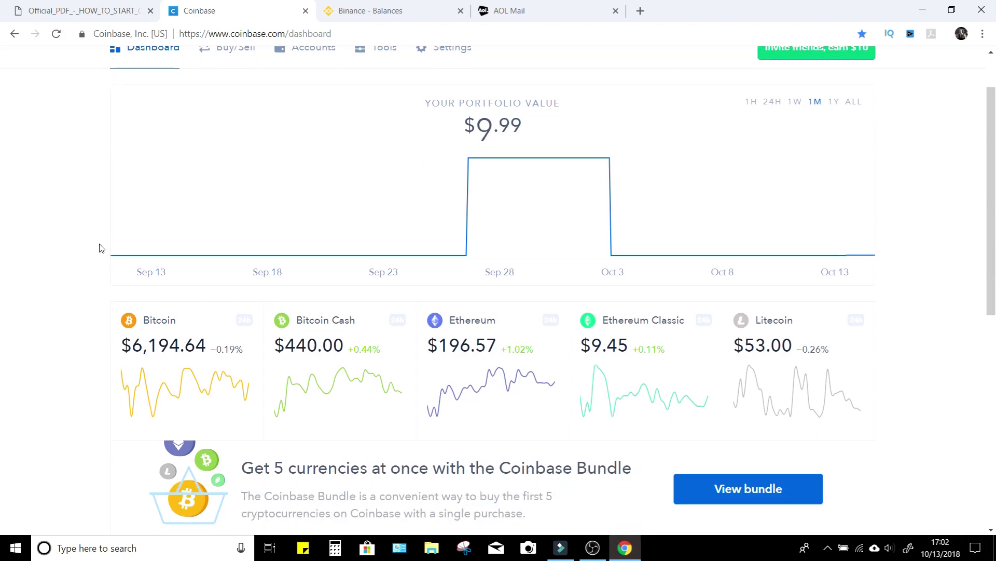
scroll(99, 247, "up", 1)
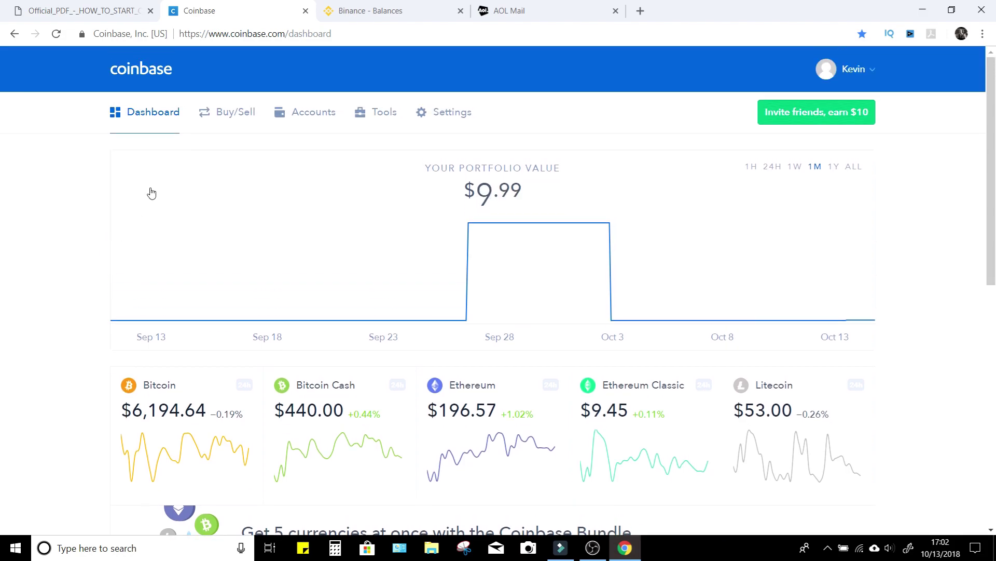
Open the Coinbase accounts overview, view the USD Wallet's deposit form, and close it without entering an amount.
left_click(293, 120)
scroll(83, 231, "down", 1)
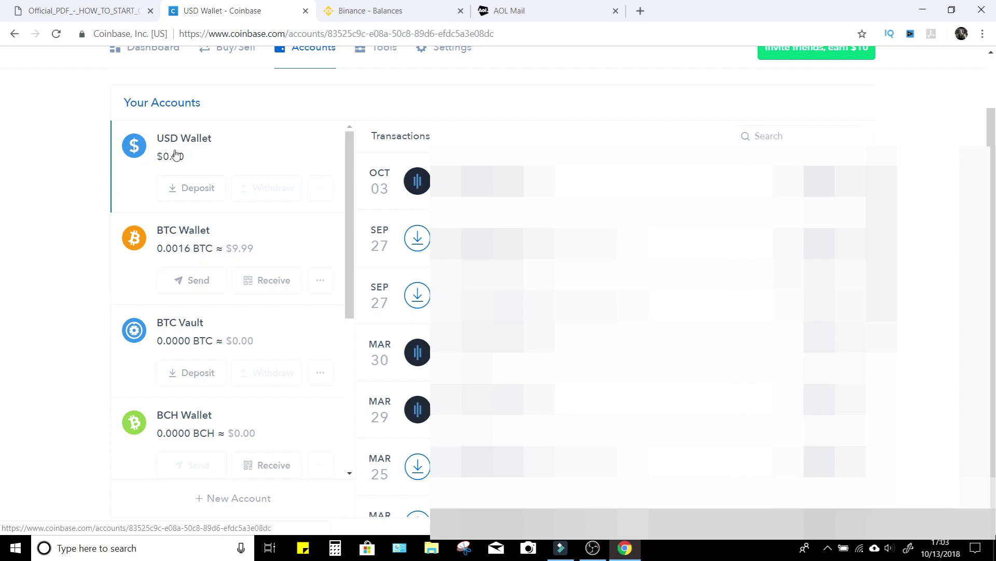
left_click(192, 189)
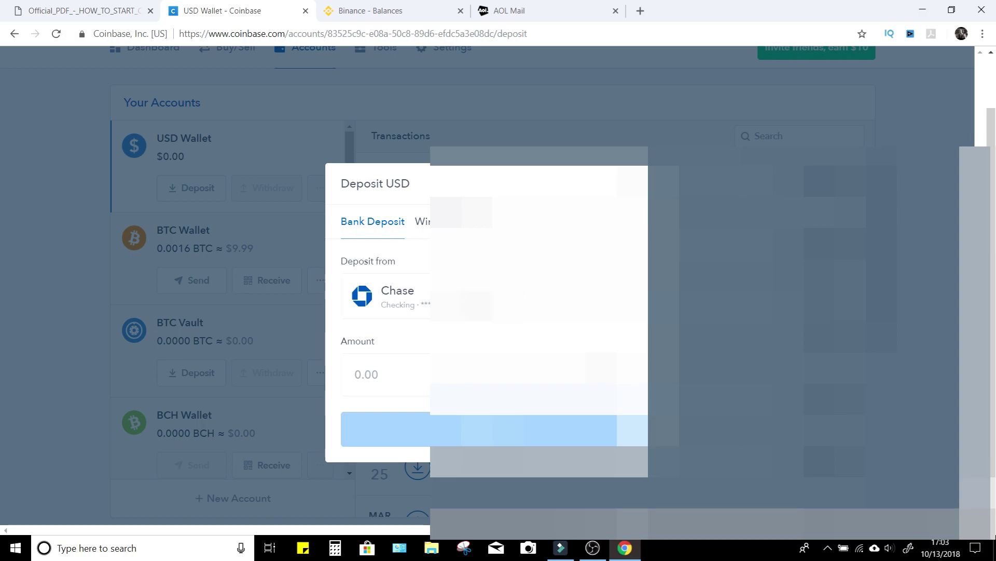
left_click(224, 220)
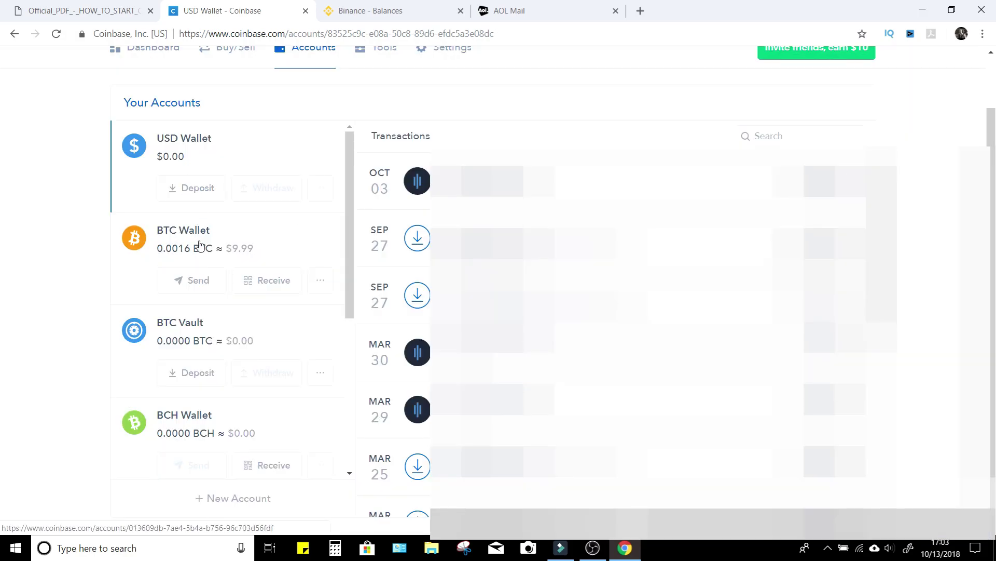
scroll(207, 244, "up", 2)
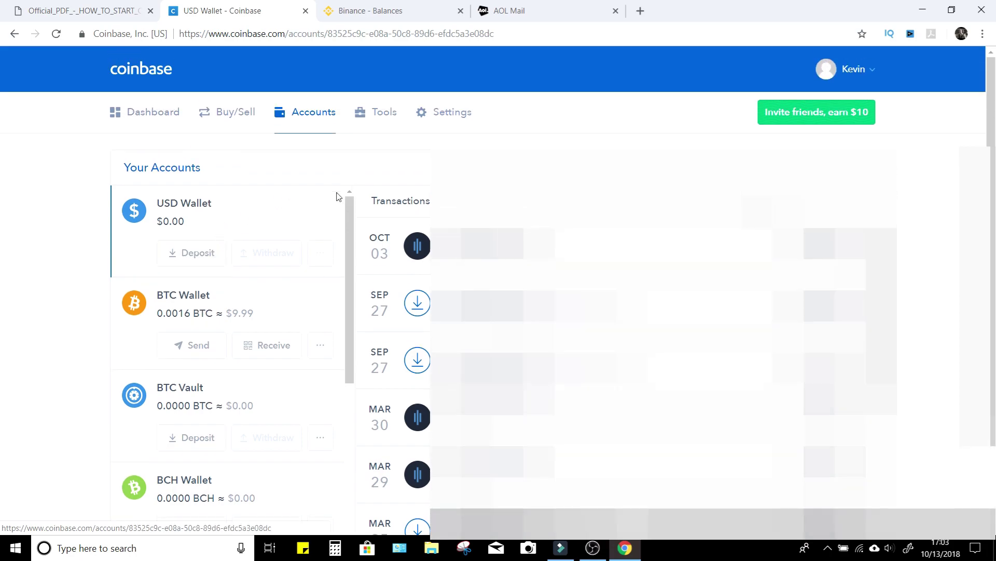
Open the linked accounts page in the Coinbase settings and look over the connected payment accounts.
left_click(464, 114)
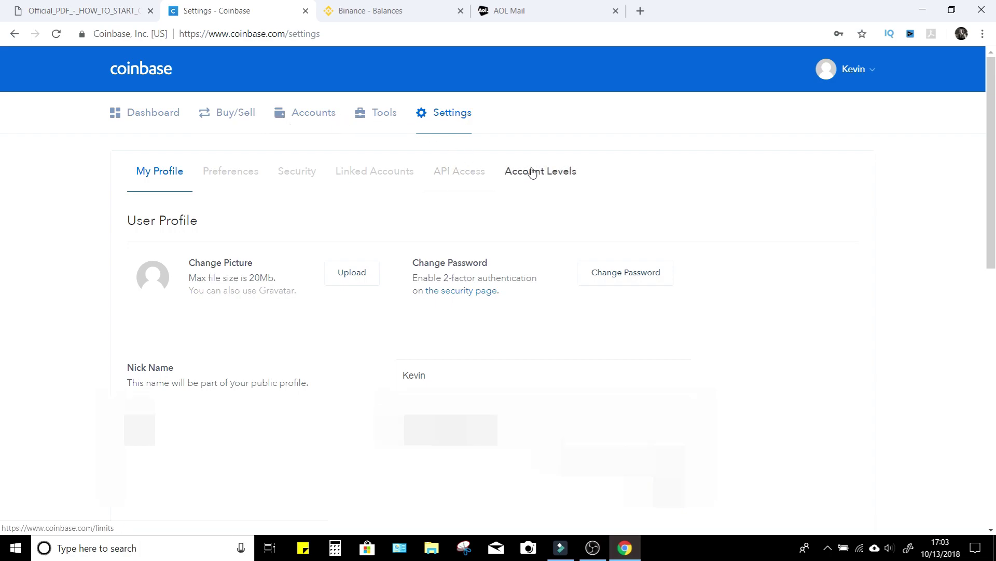
left_click(373, 171)
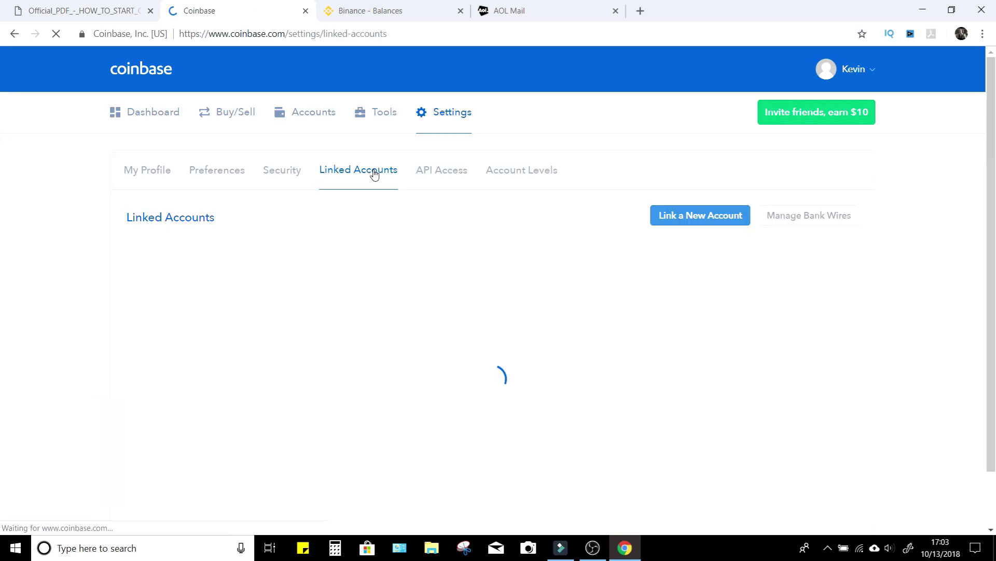
scroll(380, 228, "down", 1)
scroll(794, 176, "up", 1)
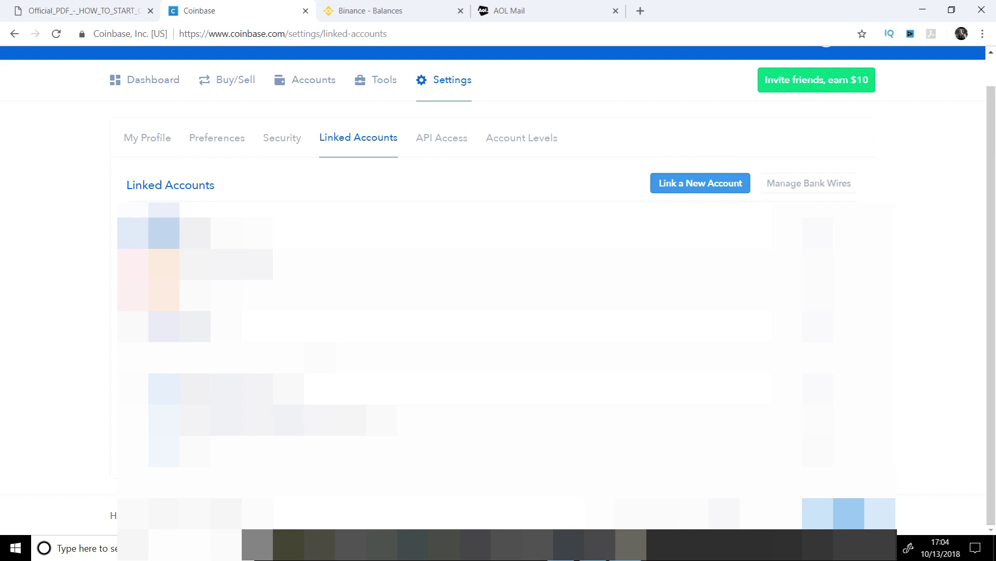
Return to the dashboard and look over the portfolio chart, the currency tiles and the Coinbase Bundle offer.
left_click(157, 92)
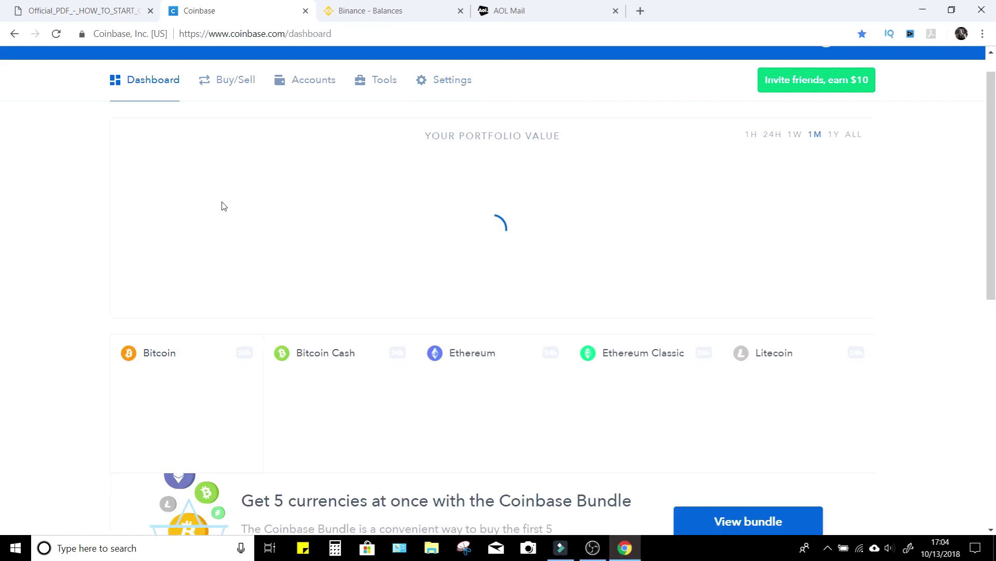
scroll(223, 204, "down", 2)
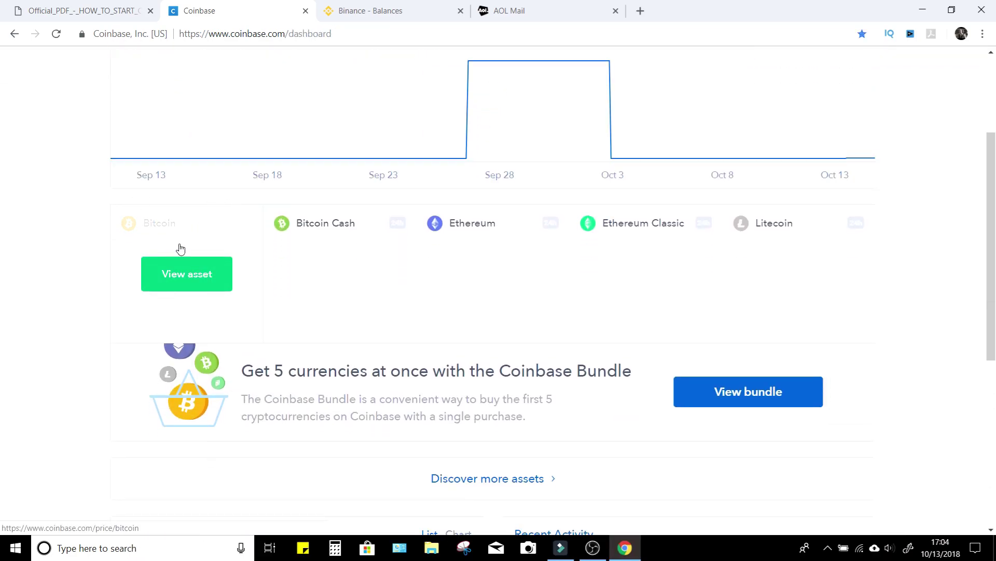
scroll(638, 265, "up", 3)
scroll(415, 234, "down", 4)
scroll(286, 176, "up", 4)
Open the cryptocurrency buy form and inspect the available currencies and payment methods, keeping Bitcoin selected.
left_click(235, 108)
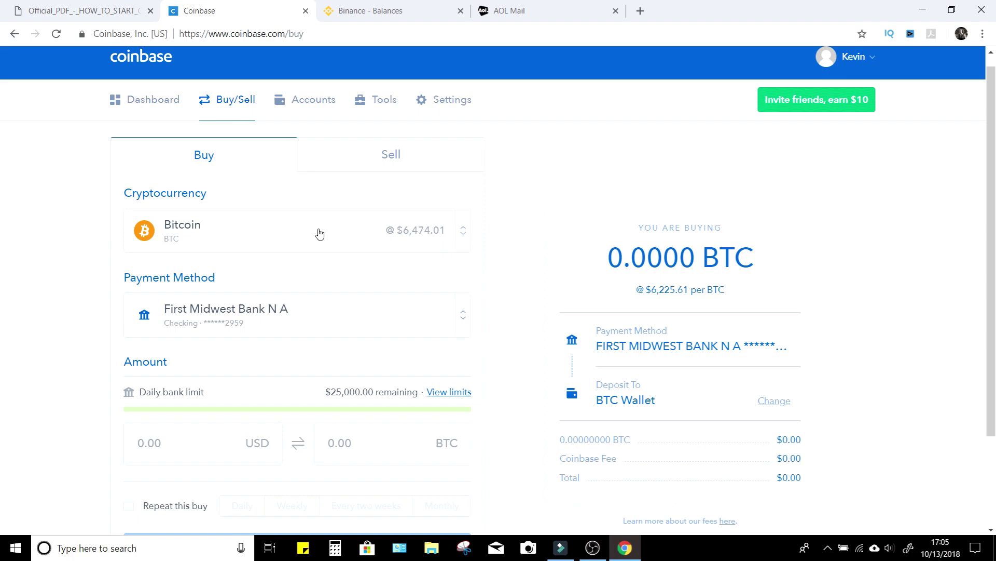
left_click(340, 233)
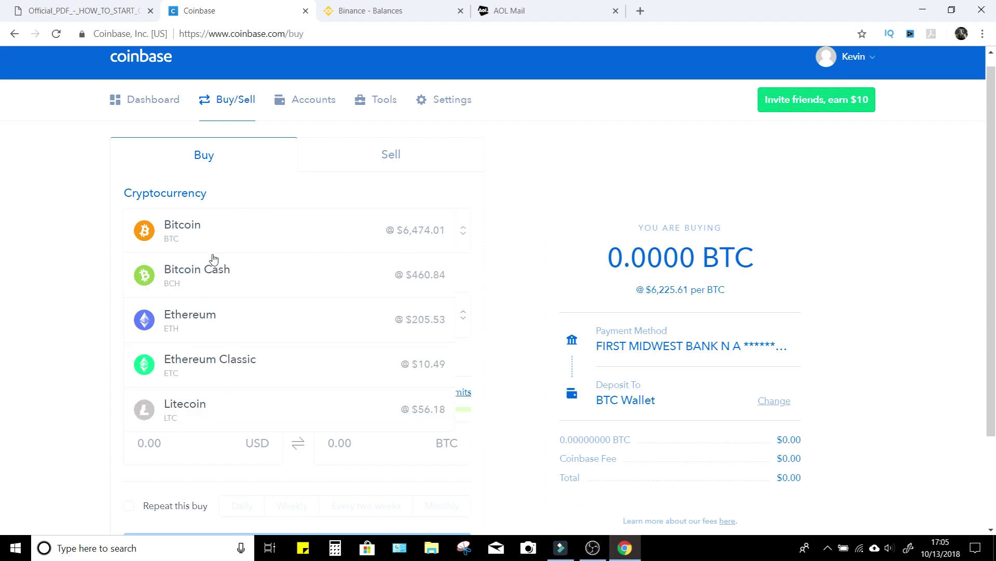
left_click(441, 196)
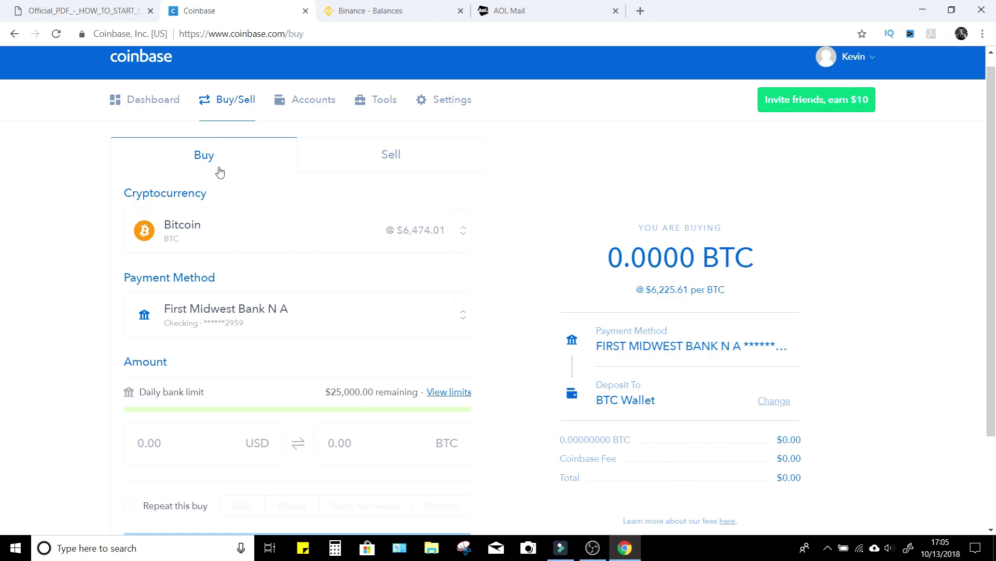
left_click(207, 313)
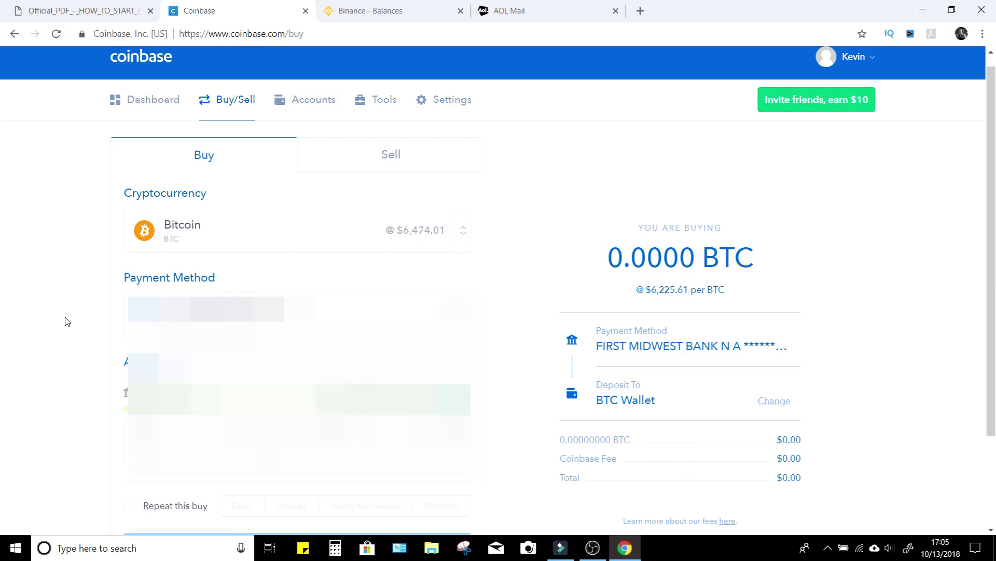
Examine the USD and BTC amount fields and the repeat-purchase options for buying Bitcoin, leaving the repeat option off.
scroll(66, 320, "down", 2)
left_click(189, 320)
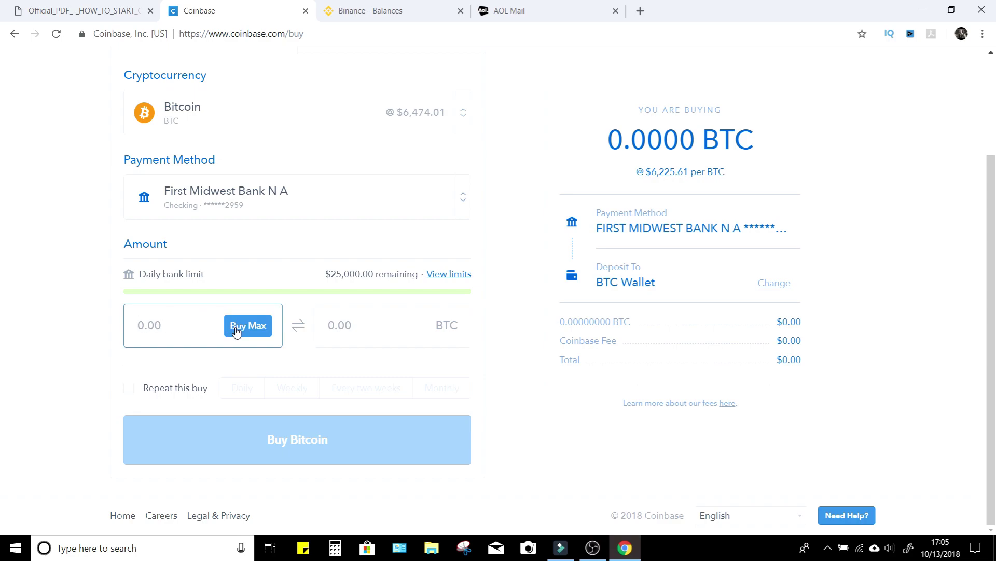
left_click(336, 328)
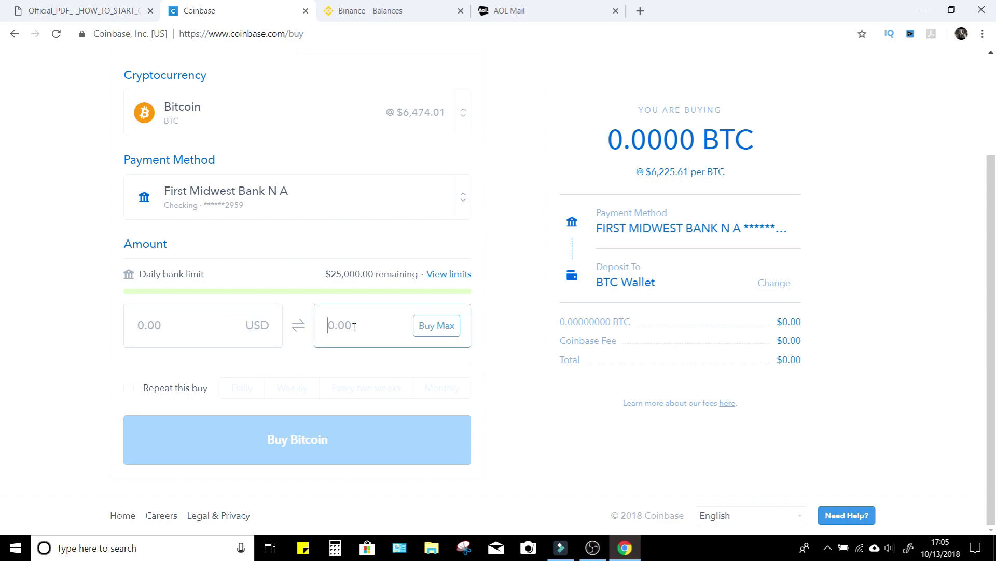
left_click(128, 388)
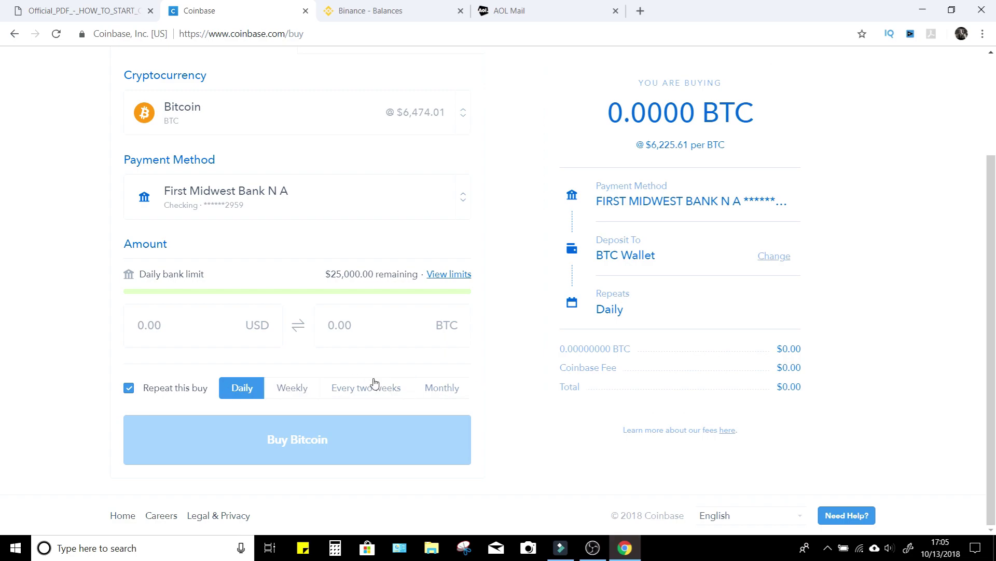
left_click(129, 389)
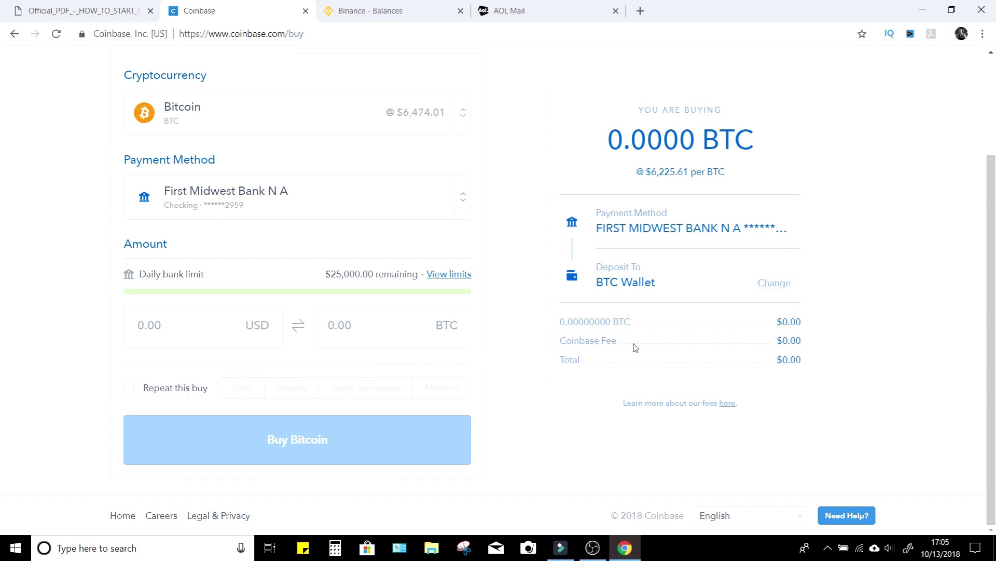
Highlight the Coinbase fee amount in the Bitcoin order summary.
left_click_drag(776, 341, 829, 341)
scroll(619, 306, "up", 1)
scroll(617, 307, "down", 1)
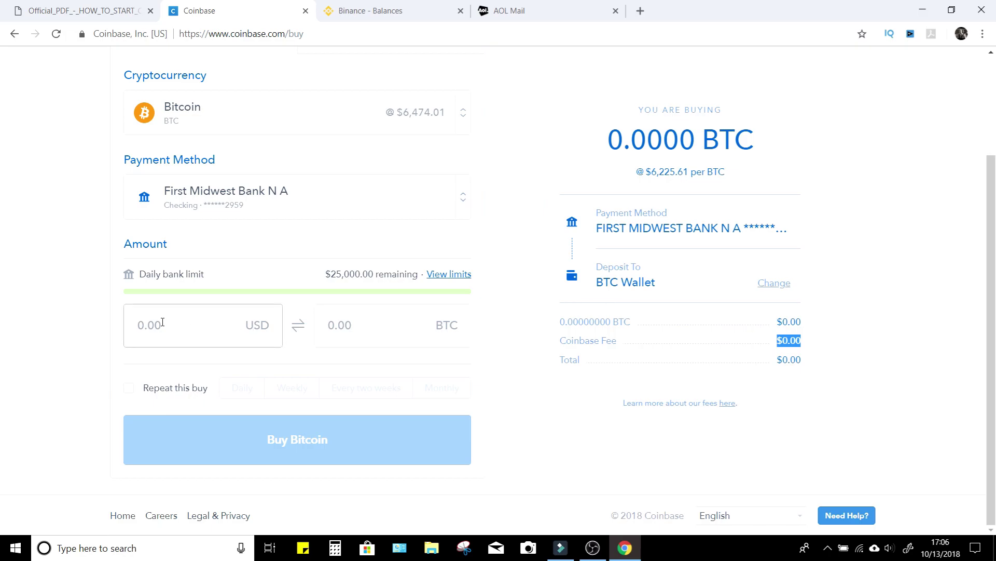
Go back to the dashboard, open the Bitcoin price page and view its sell form.
scroll(121, 289, "up", 3)
left_click(154, 119)
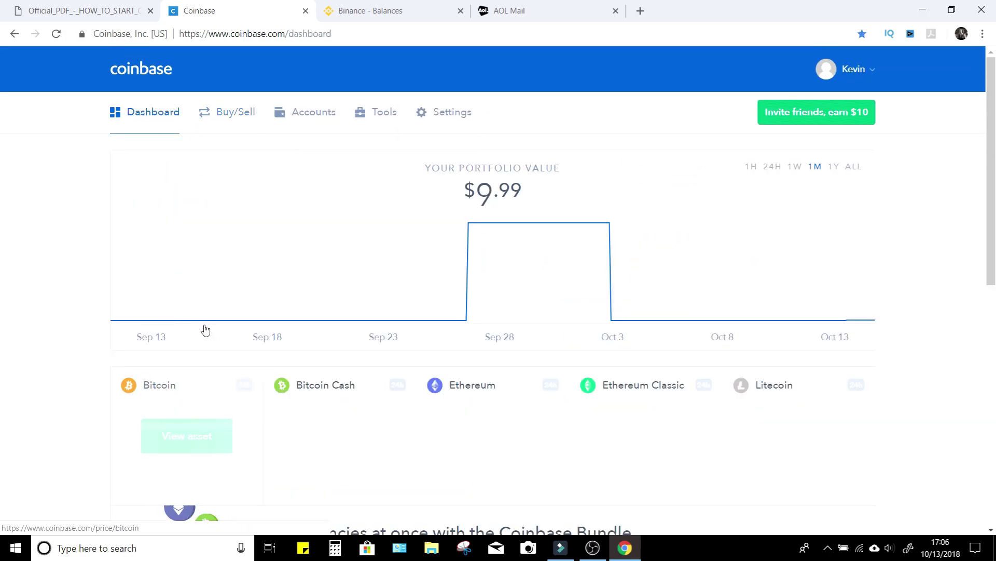
scroll(227, 307, "down", 3)
mouse_move(227, 306)
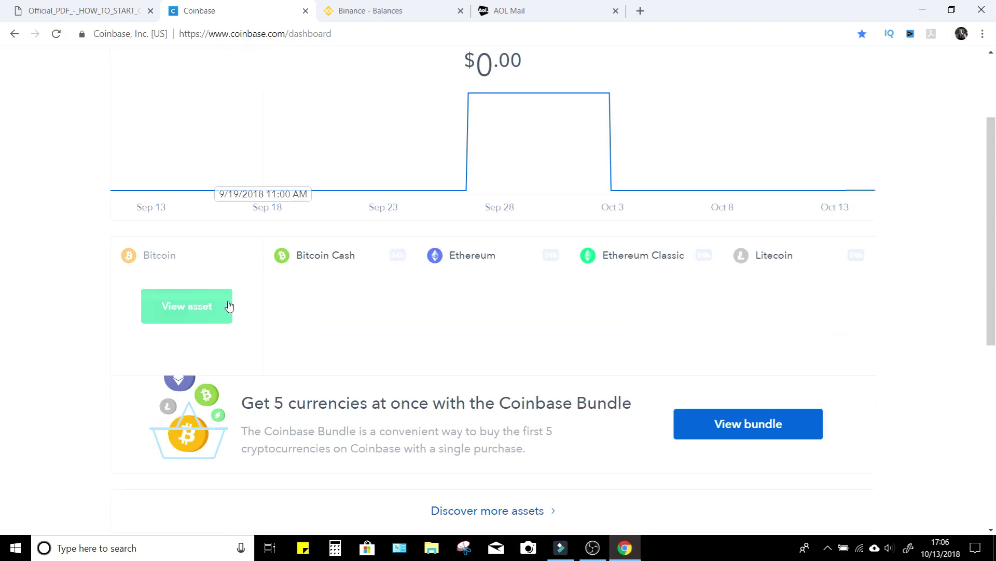
scroll(190, 312, "up", 3)
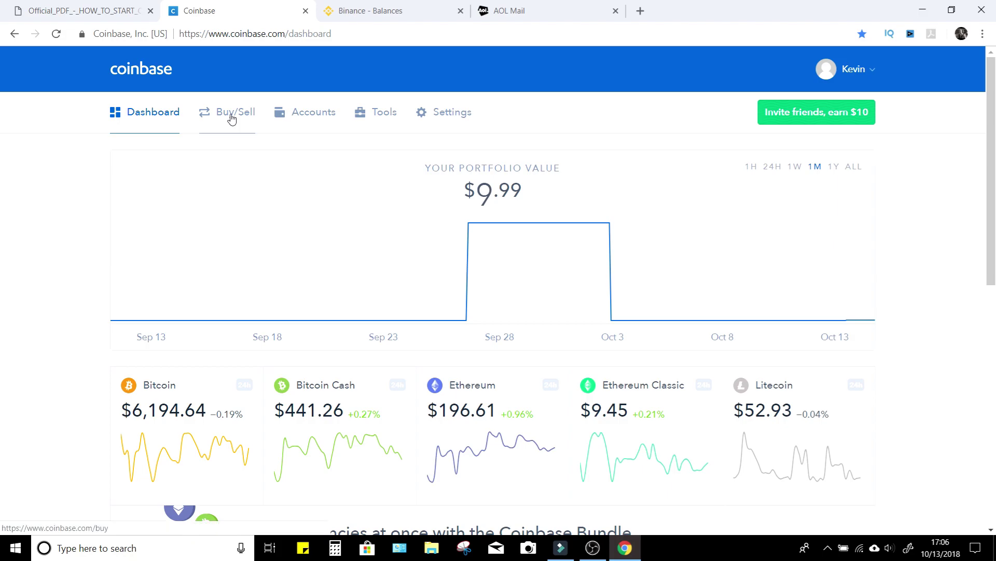
left_click(174, 413)
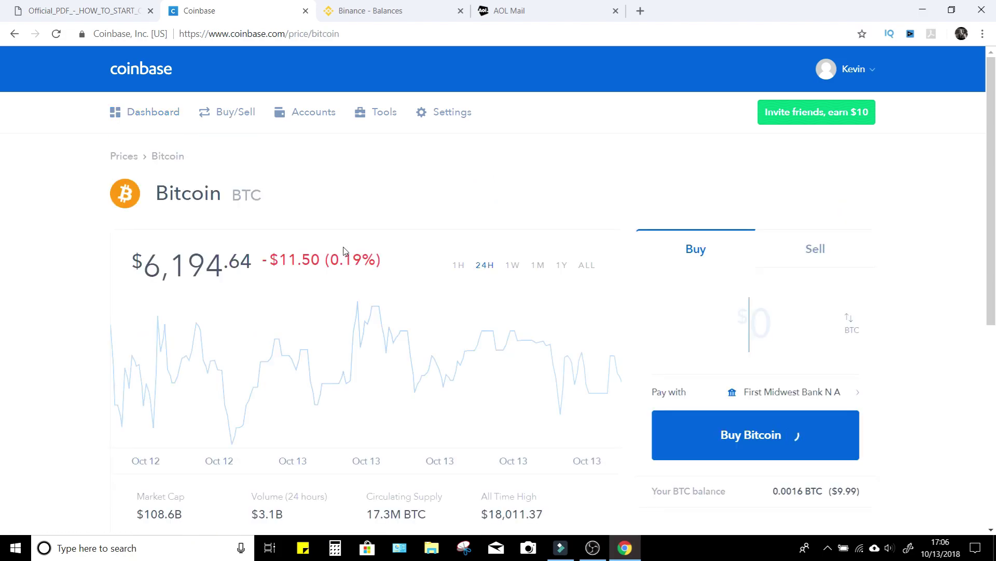
scroll(347, 250, "down", 1)
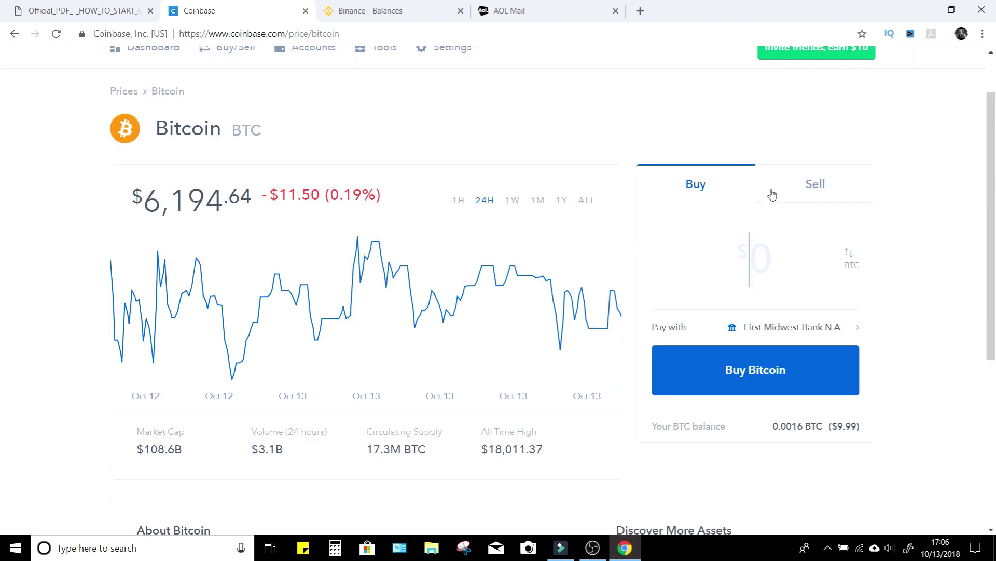
left_click(805, 187)
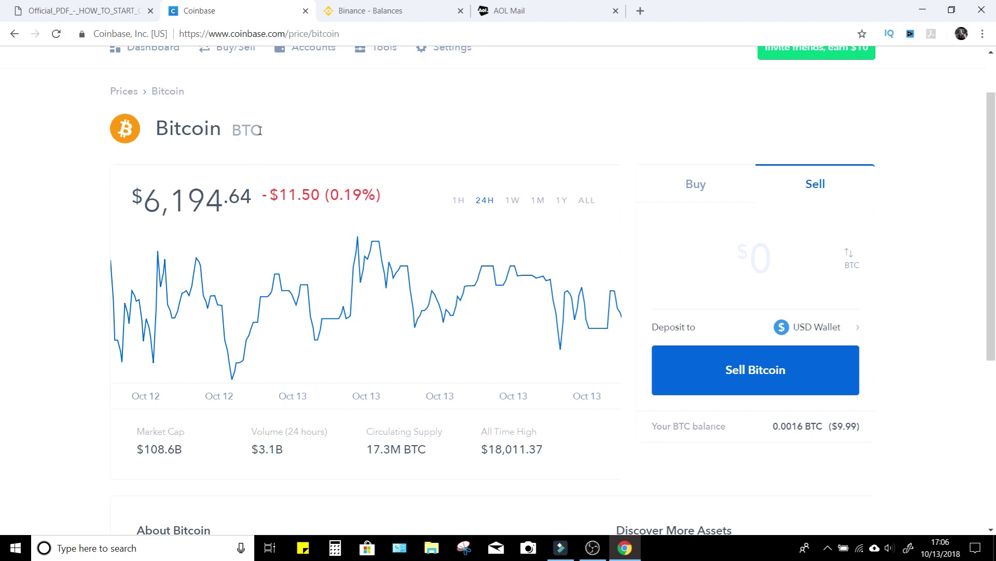
Open the Coinbase Pro BTC-USD trading page in a new browser tab and place that tab right after the Coinbase one.
left_click(642, 11)
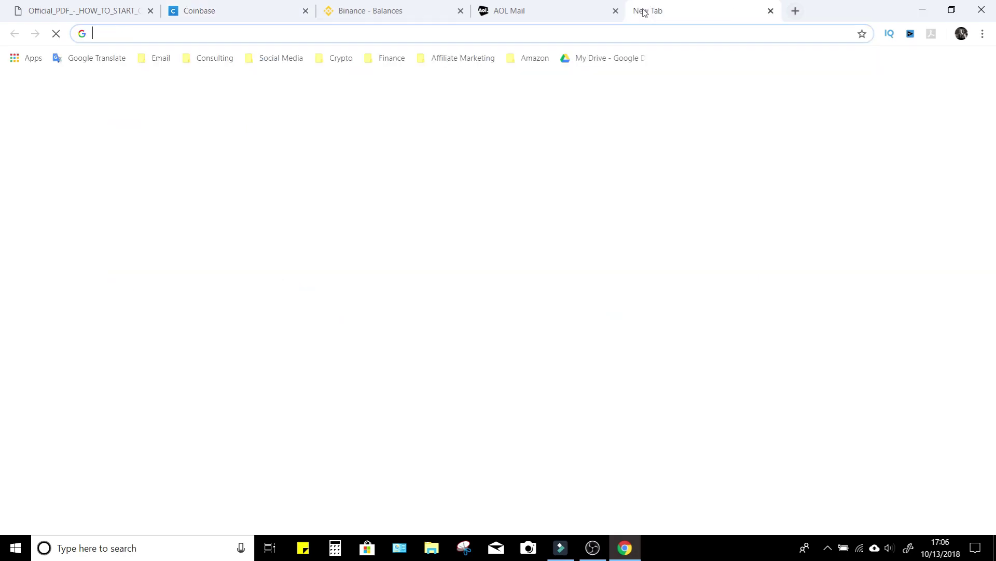
type("coinbase.com/dashboard")
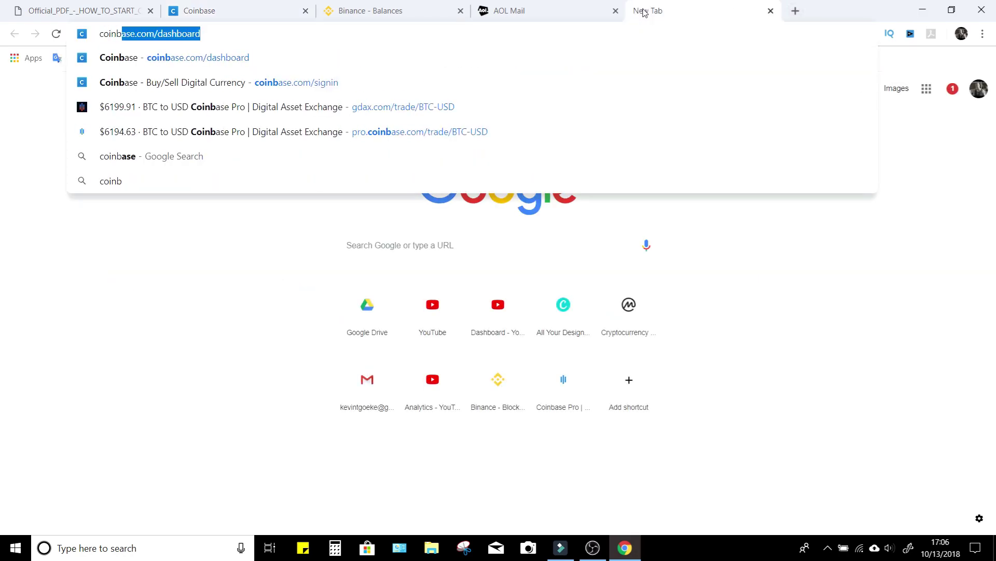
key("Down")
key("Down")
key("Return")
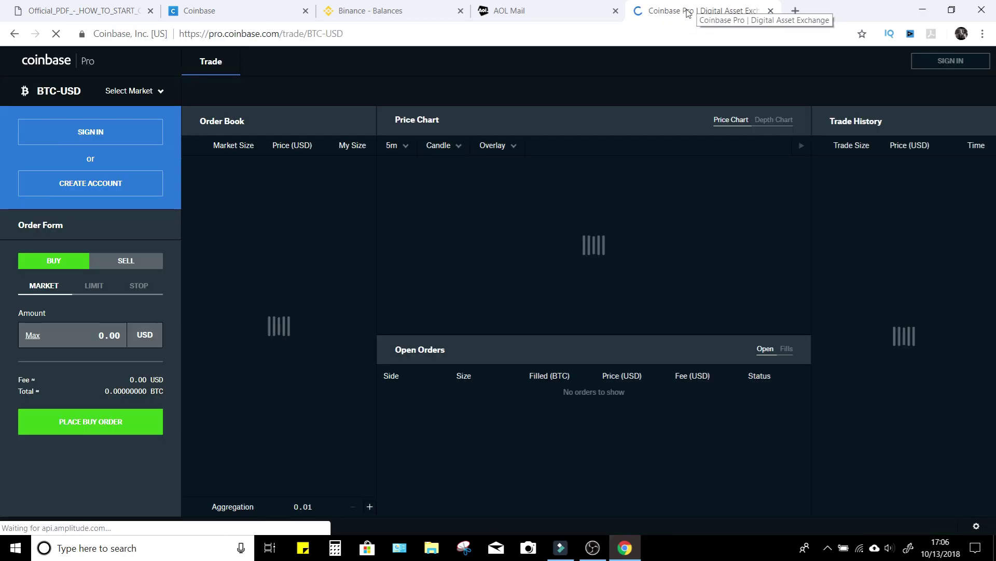
left_click_drag(687, 13, 370, 7)
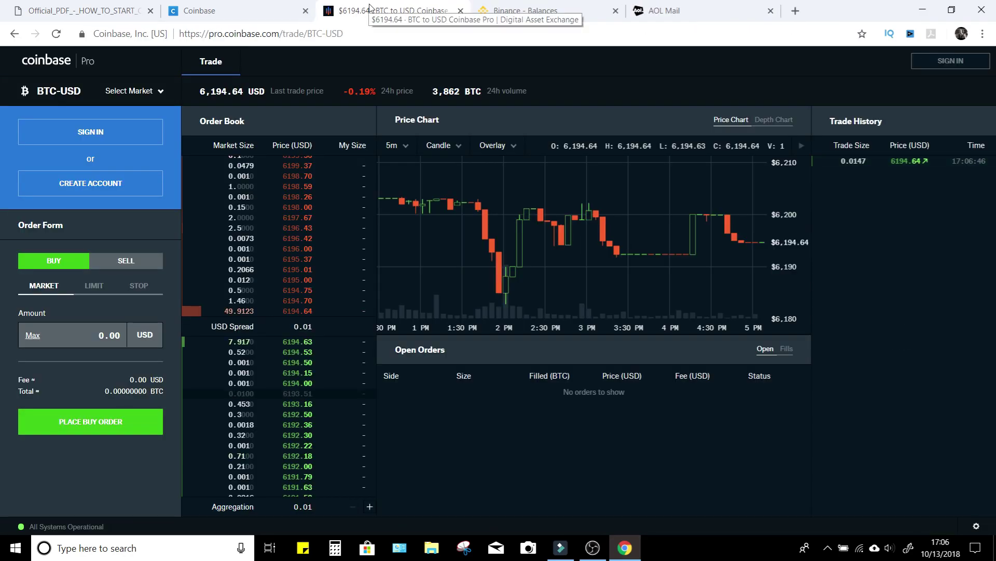
Sign in to Coinbase Pro with the existing Coinbase account and return to the BTC-USD trading page.
left_click(94, 131)
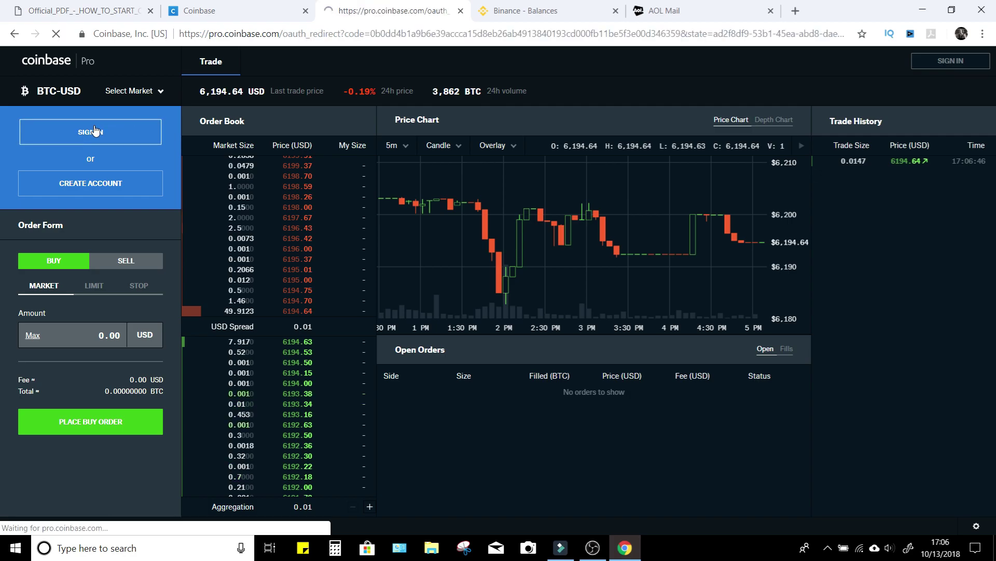
left_click(195, 13)
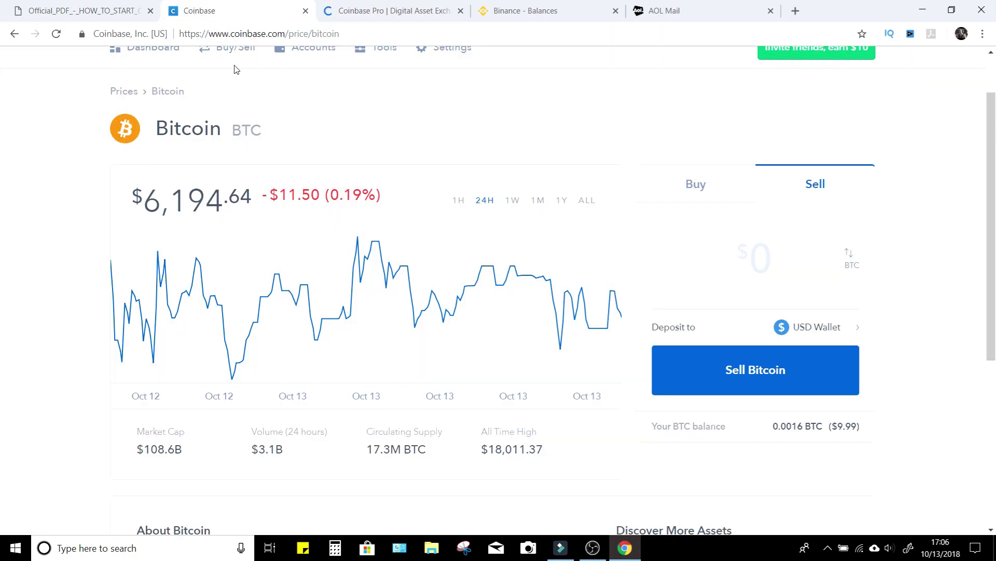
left_click(352, 10)
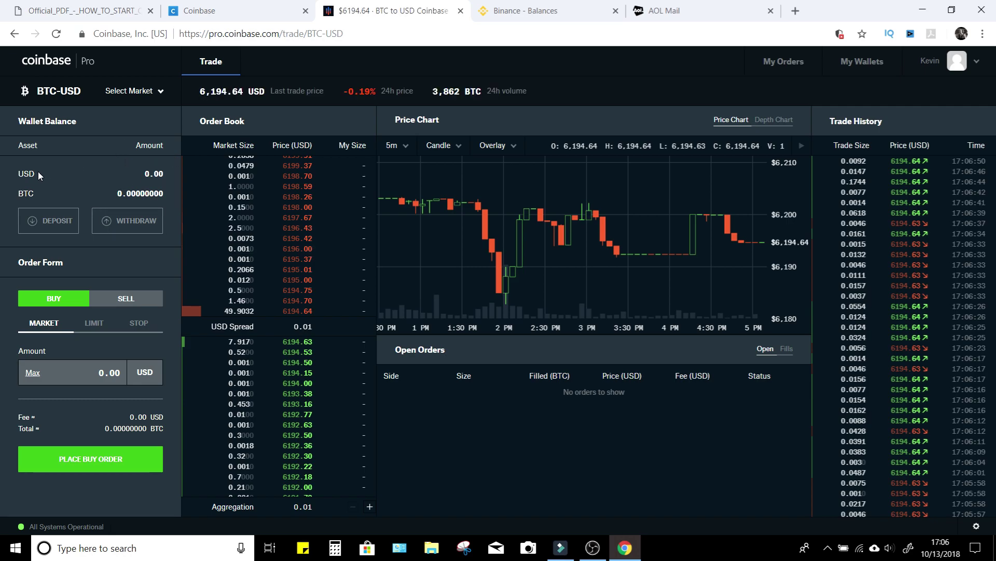
Go back to the Coinbase dashboard and highlight the Bitcoin holding in the portfolio list.
left_click(200, 10)
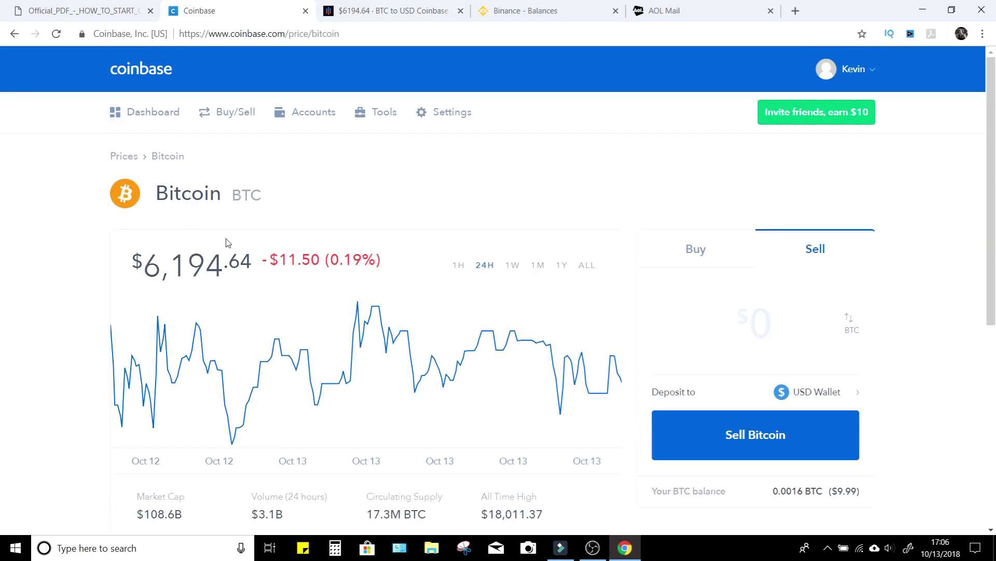
left_click(141, 115)
scroll(294, 265, "down", 3)
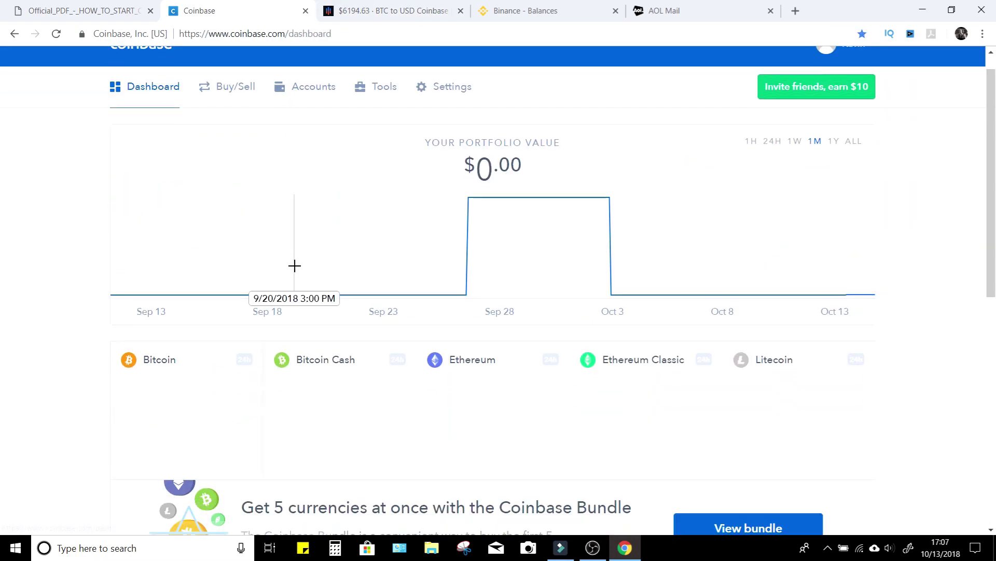
scroll(441, 282, "up", 3)
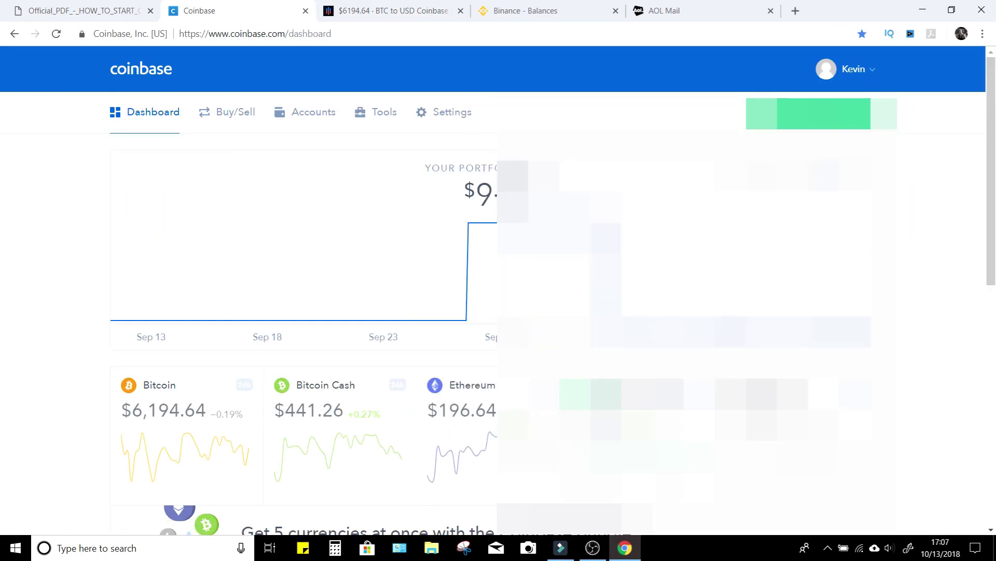
scroll(486, 334, "down", 10)
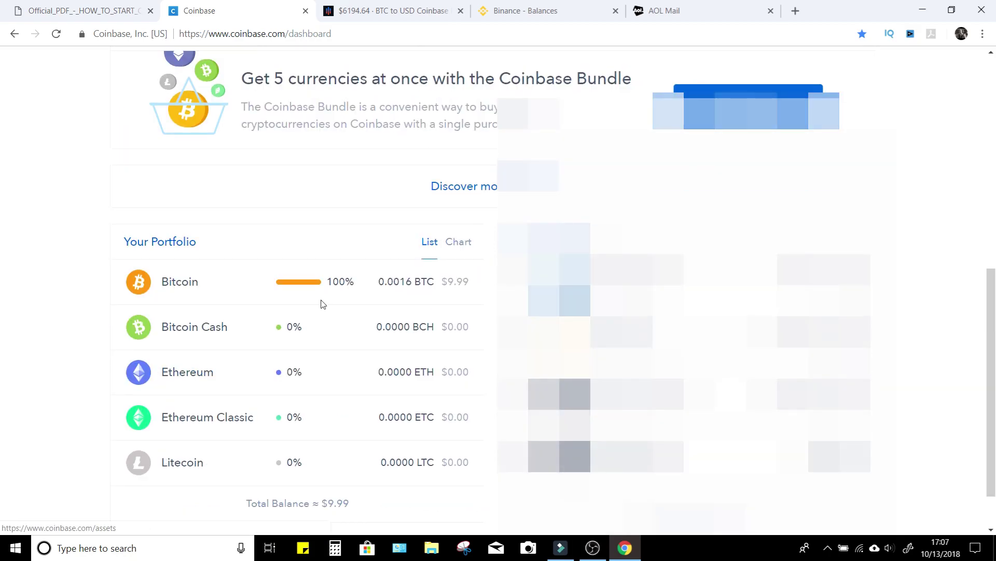
left_click_drag(470, 221, 376, 223)
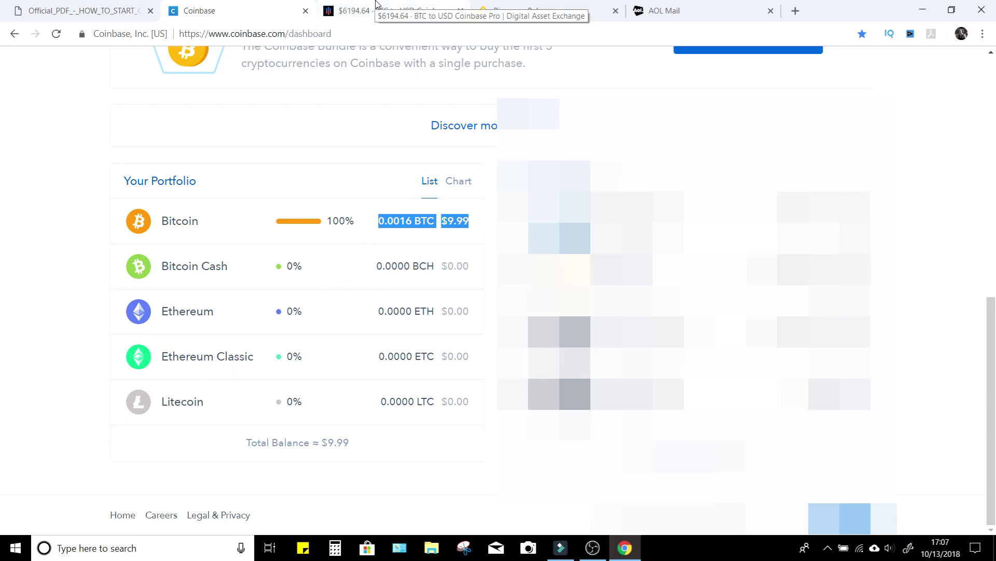
Switch to Coinbase Pro and start a Bitcoin deposit with the Coinbase wallet as the source.
left_click(394, 5)
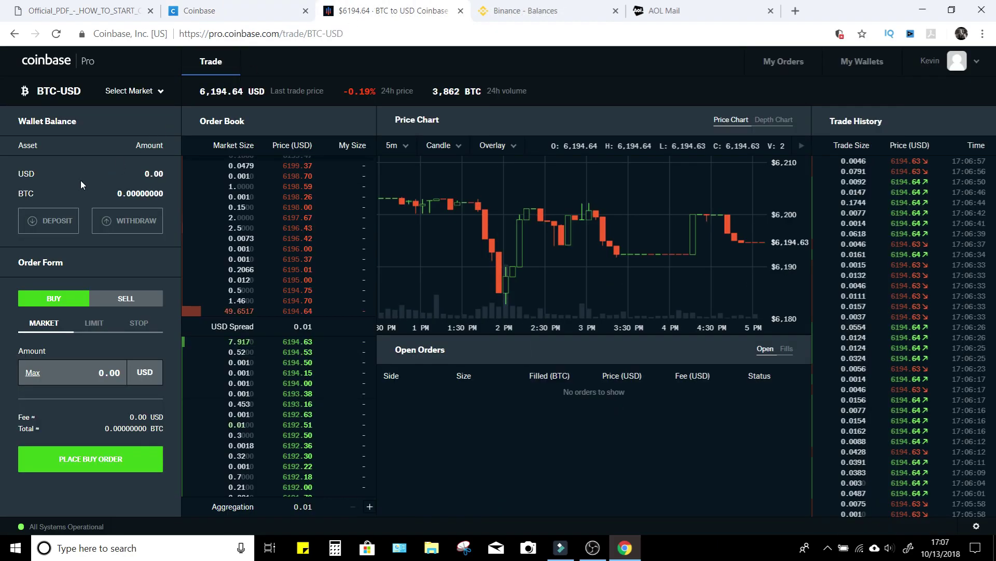
left_click(48, 223)
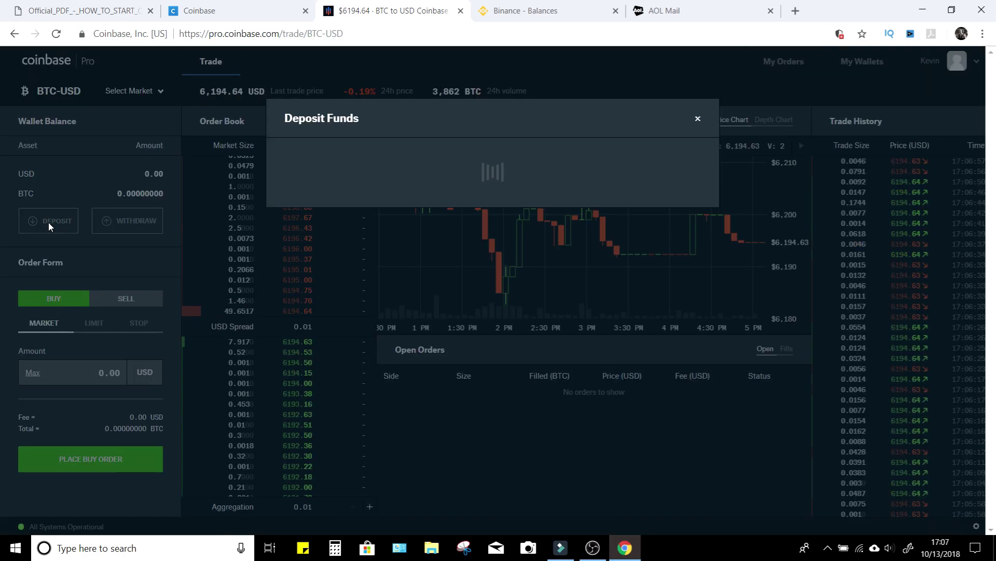
left_click(349, 189)
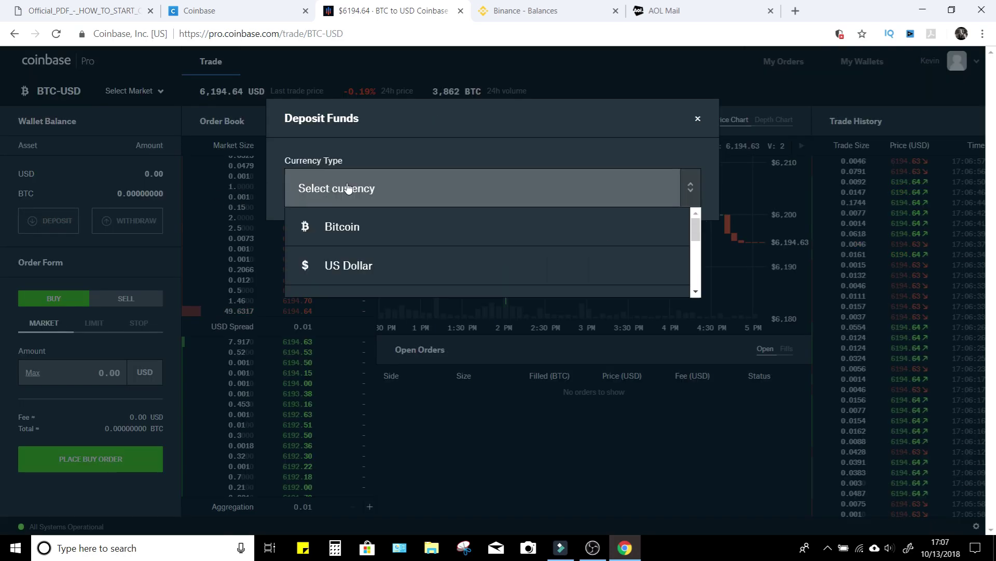
left_click(342, 235)
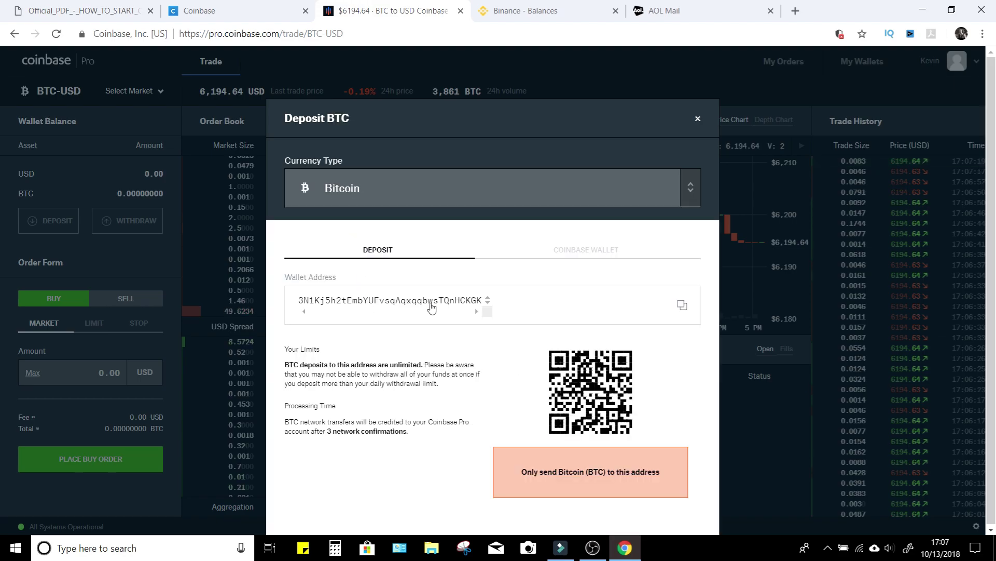
left_click(583, 253)
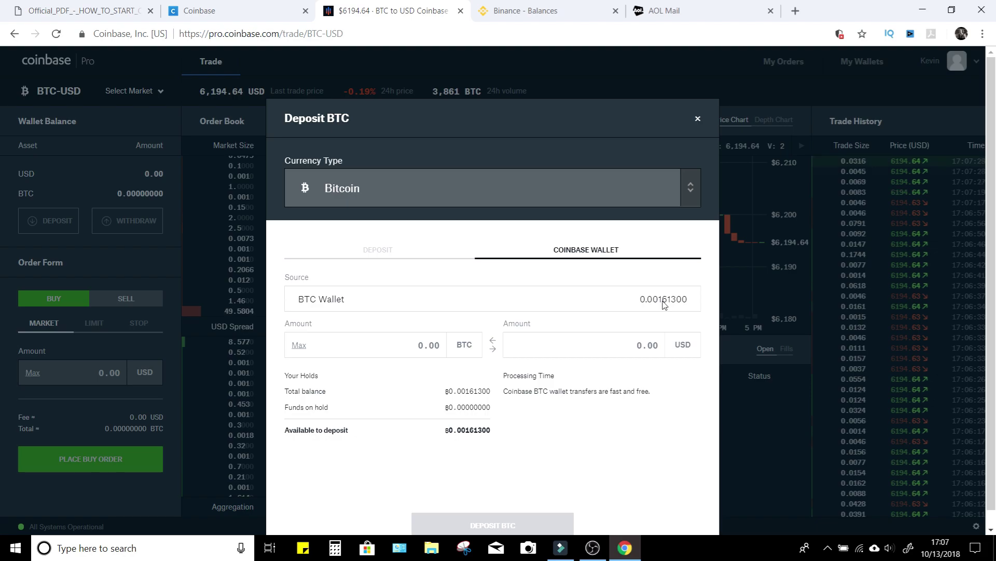
Set the deposit amount to the maximum of 0.00161300 BTC and highlight the processing time note.
left_click(299, 346)
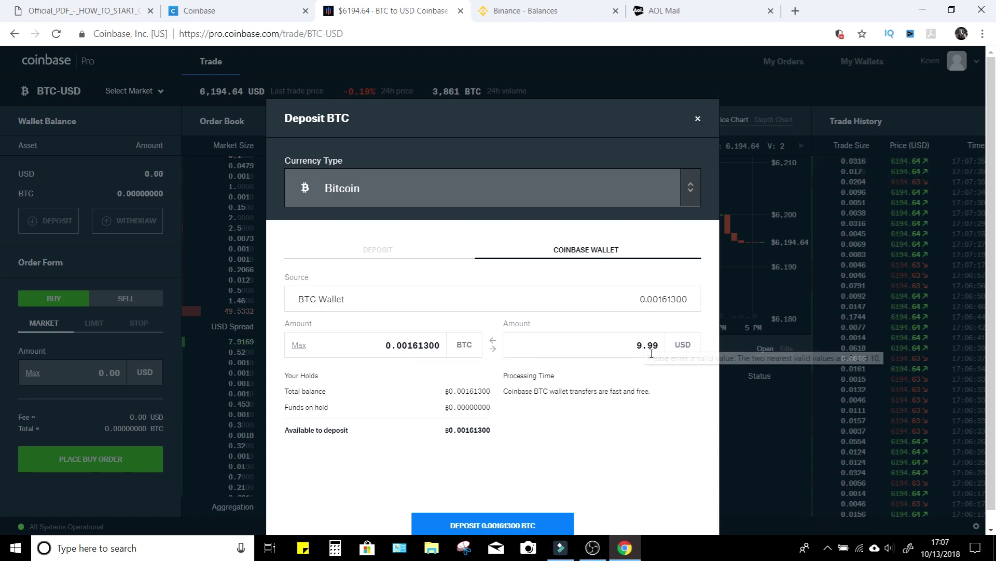
scroll(467, 415, "down", 1)
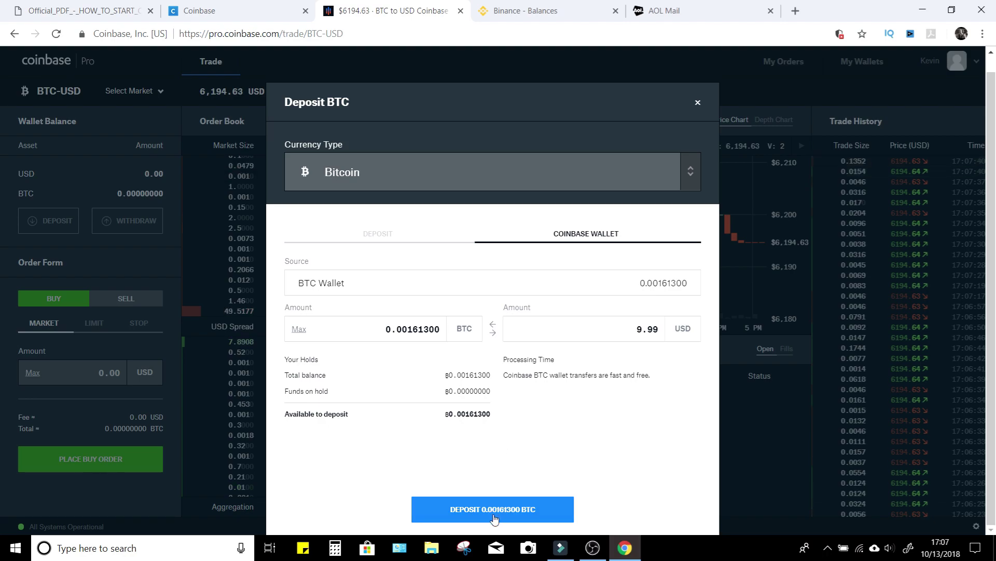
left_click_drag(510, 434, 508, 375)
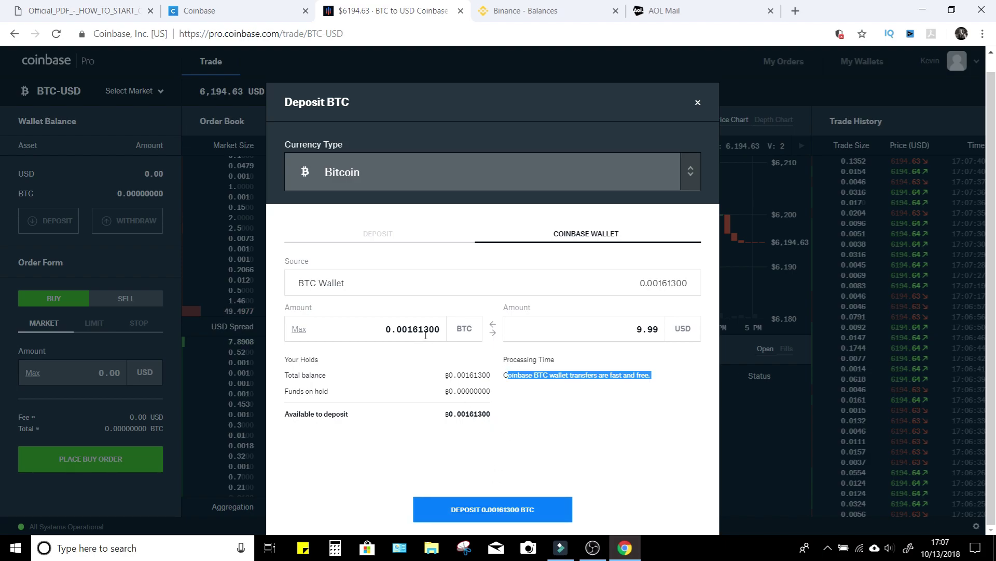
left_click(299, 331)
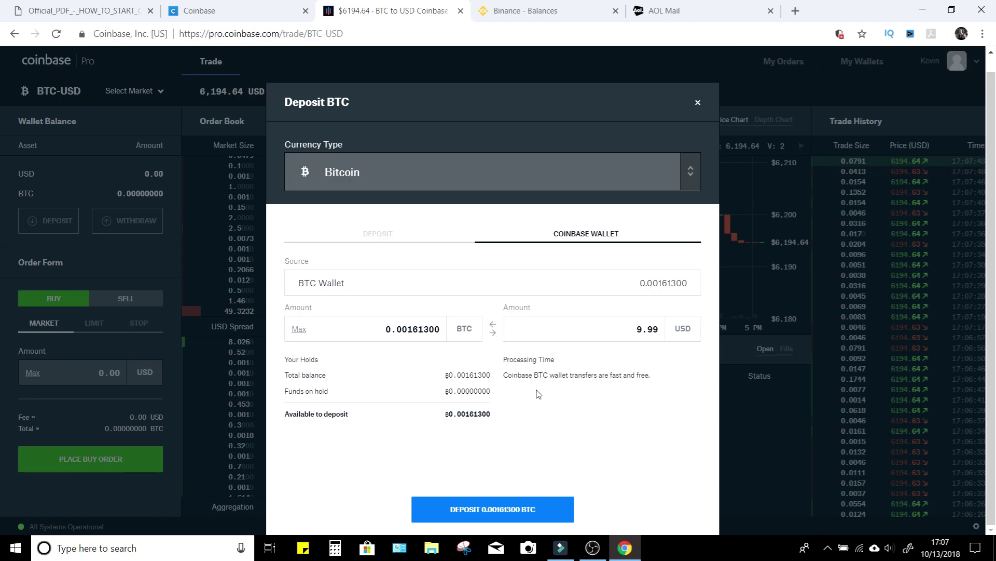
Submit the 0.00161300 BTC deposit, close the completion dialog and reload the trading page to update the wallet balance.
left_click(484, 510)
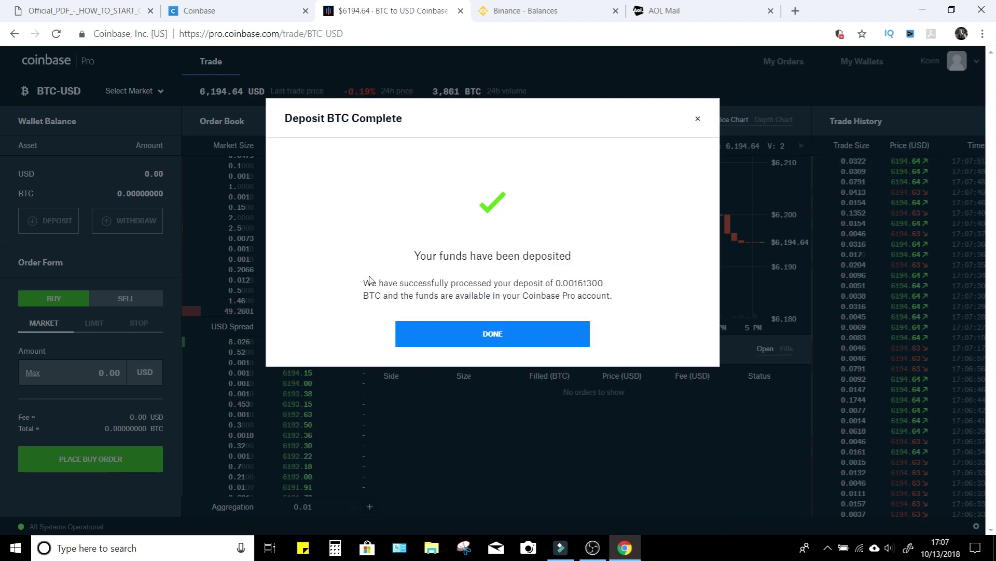
left_click(504, 337)
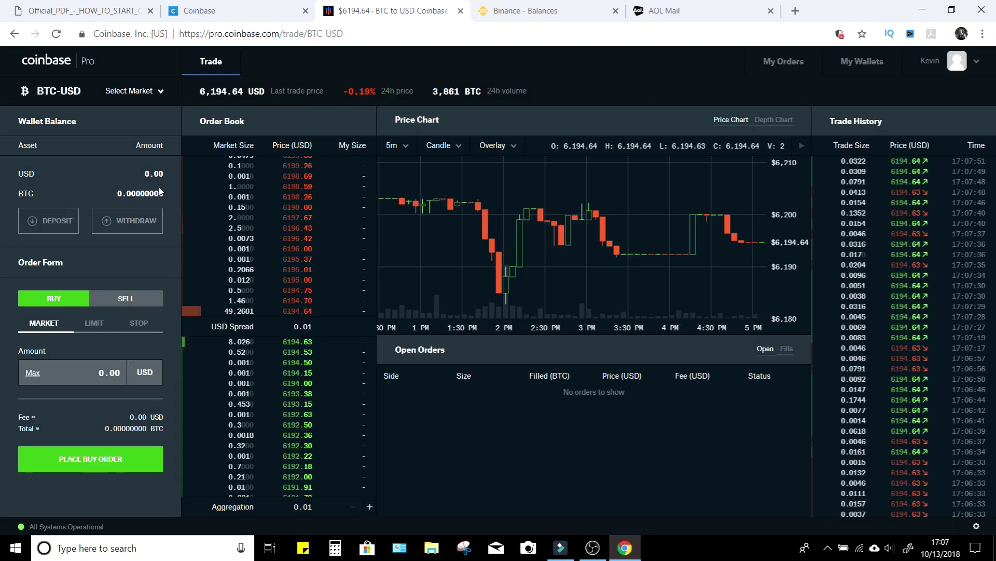
left_click(57, 34)
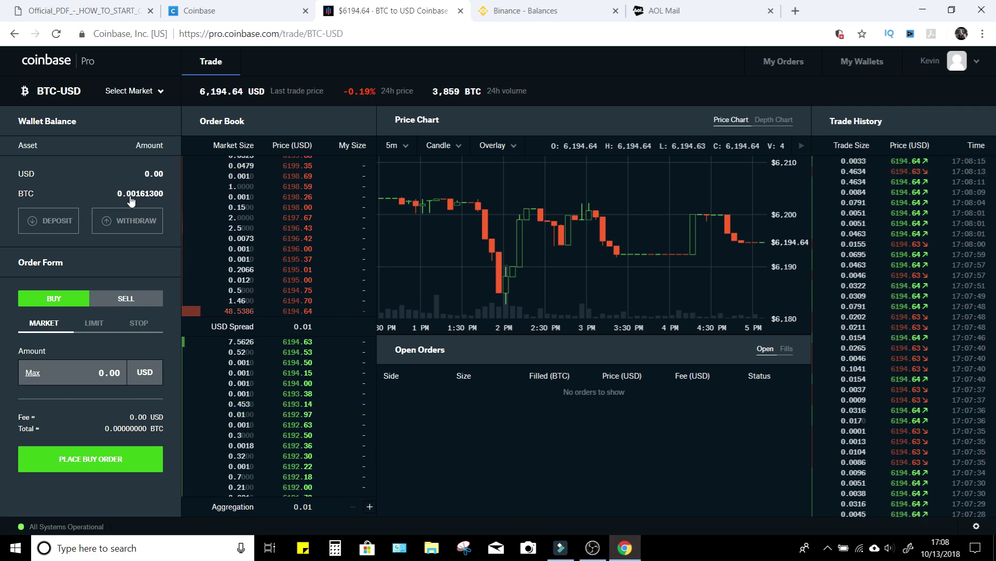
Switch to Binance, open its home page and look over the funds and account options.
left_click(513, 10)
mouse_move(157, 66)
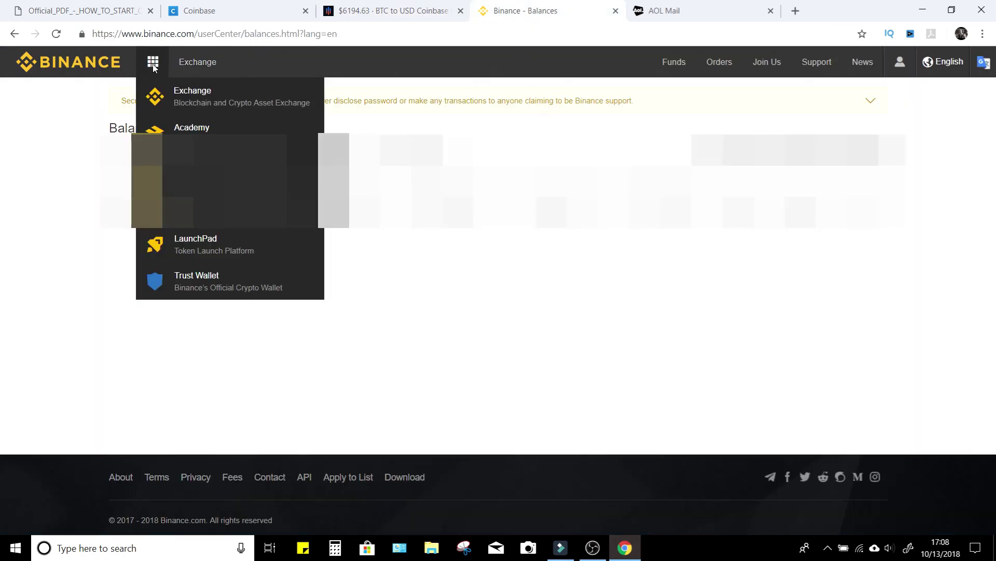
left_click(71, 62)
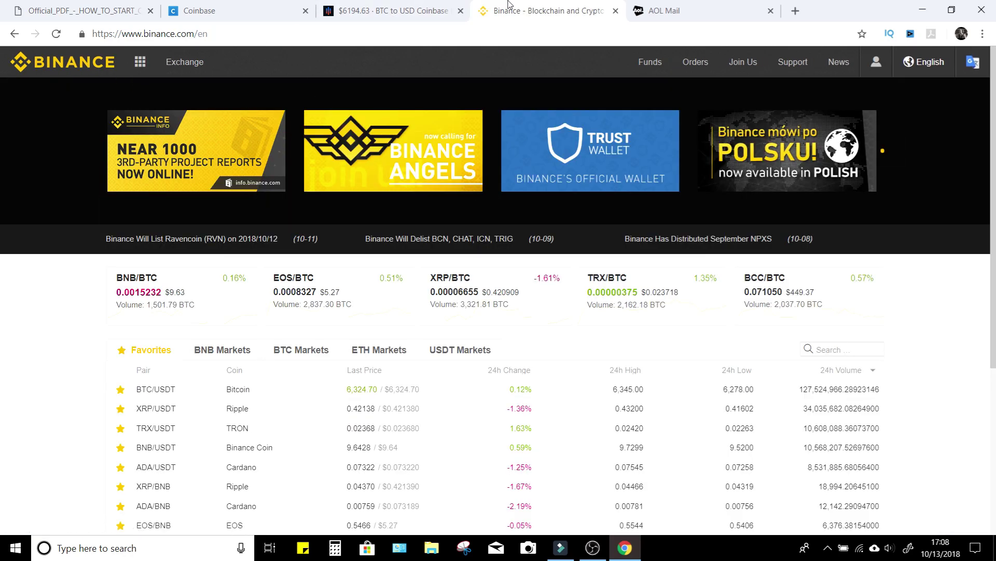
mouse_move(650, 64)
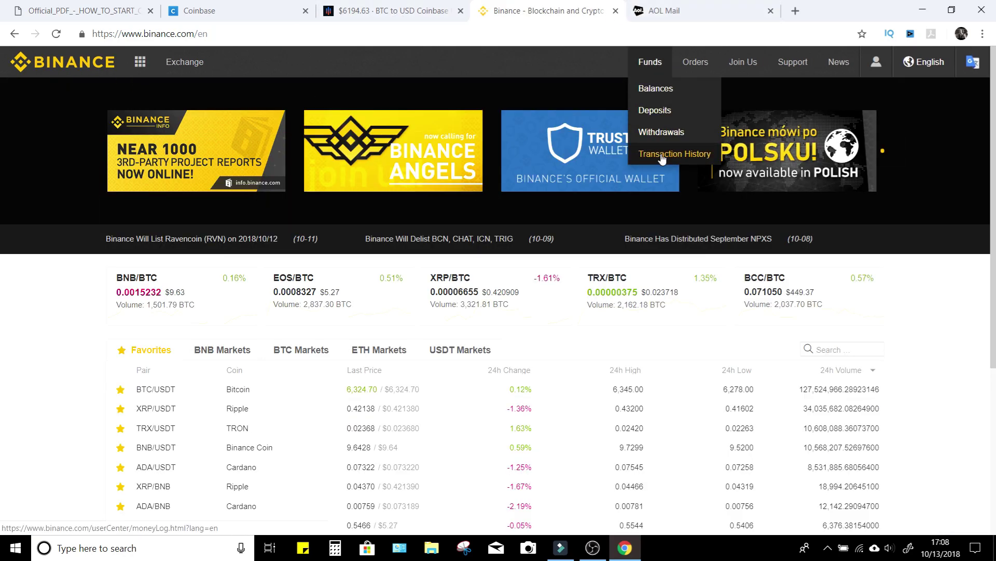
mouse_move(872, 72)
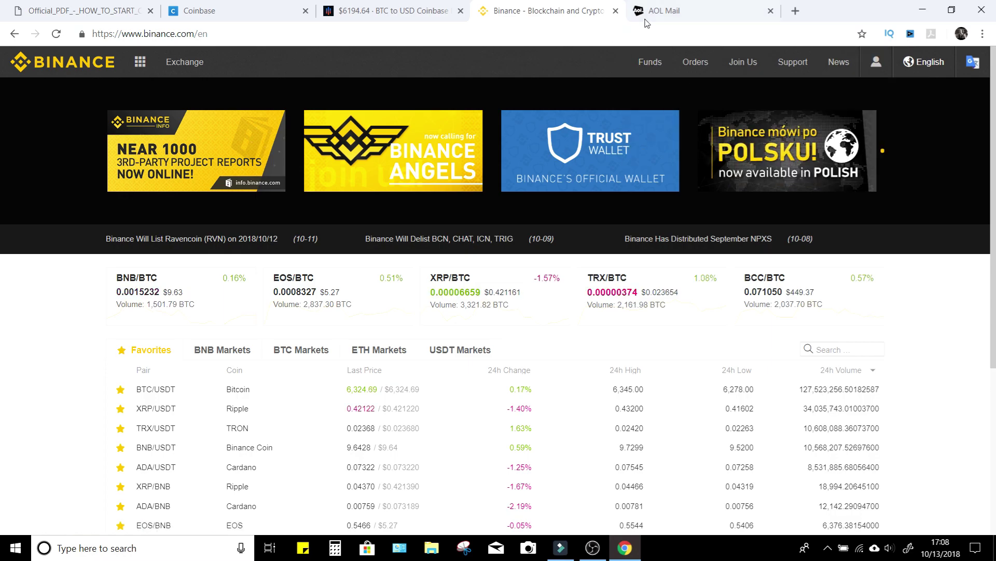
Open the Binance deposit page, choose BTC - Bitcoin as the coin and copy its deposit address.
mouse_move(686, 64)
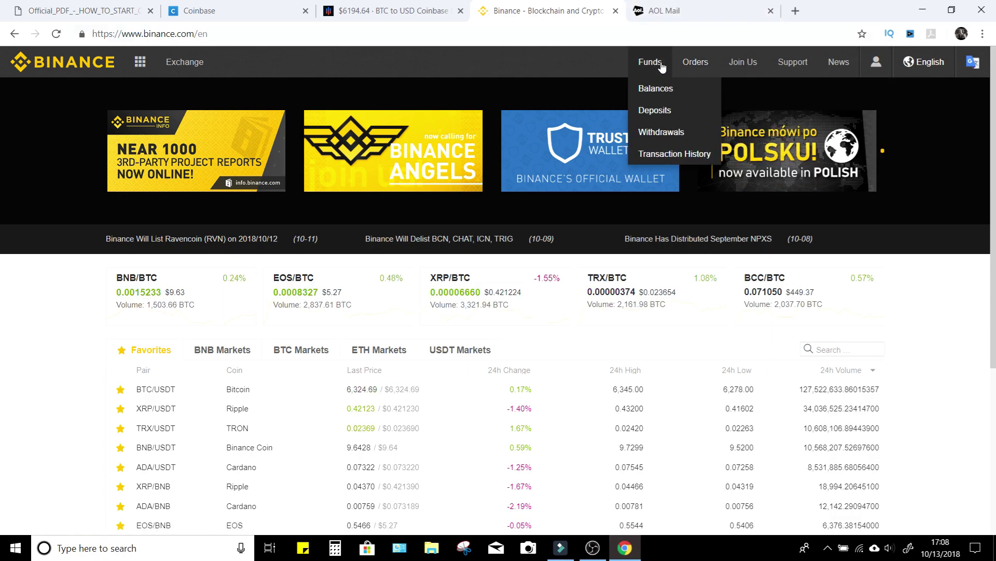
left_click(652, 110)
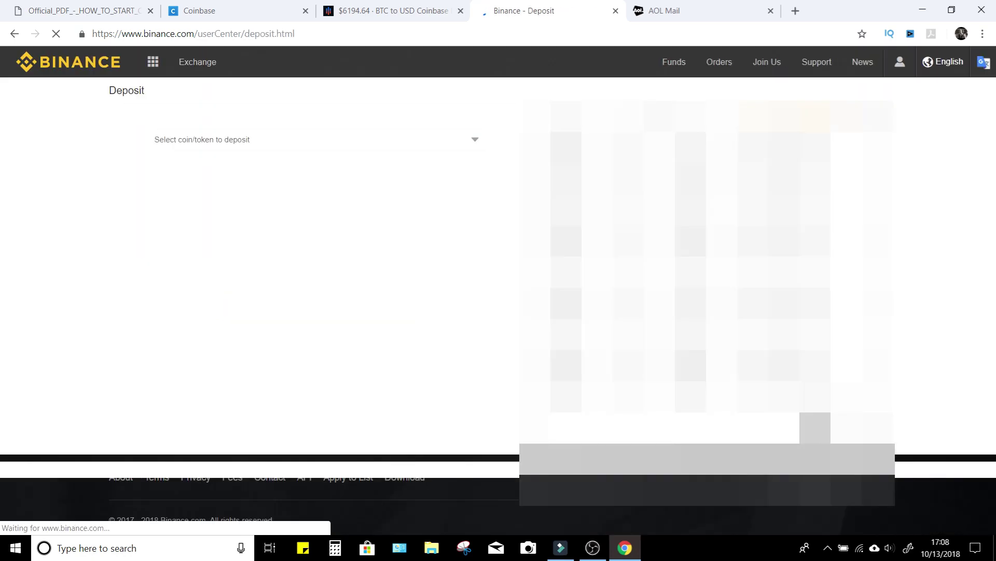
left_click(356, 148)
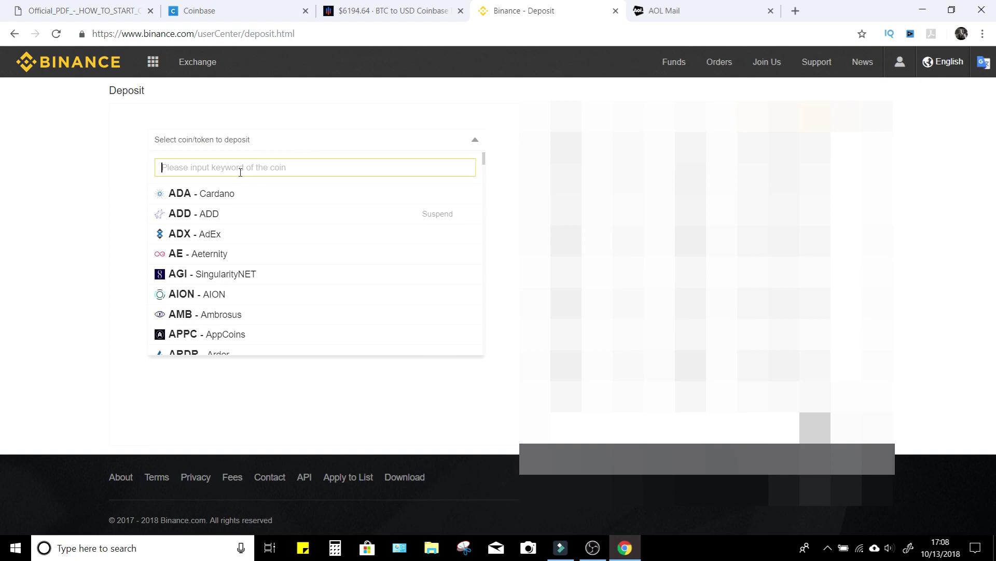
type("bitc")
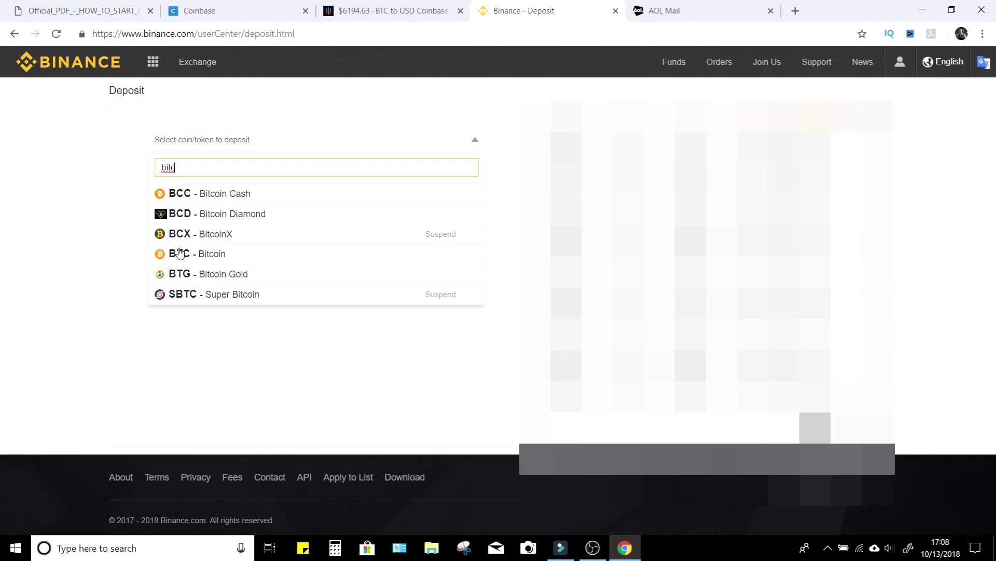
left_click(202, 254)
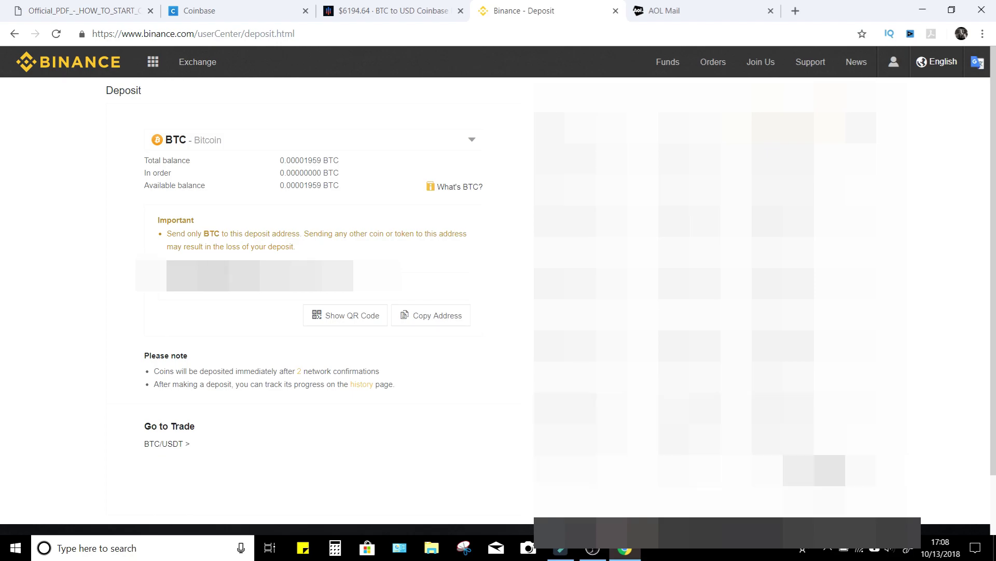
left_click(415, 316)
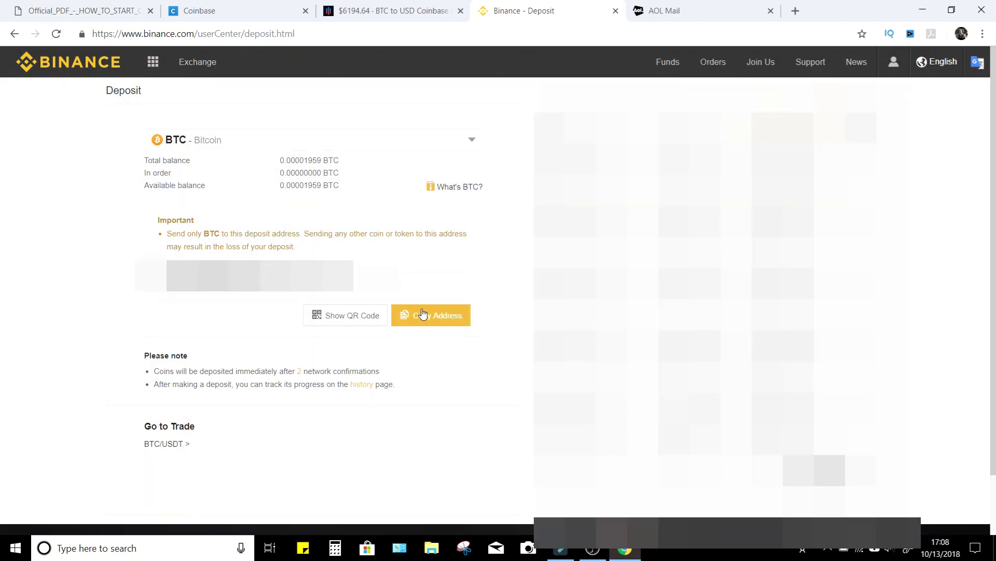
left_click(427, 315)
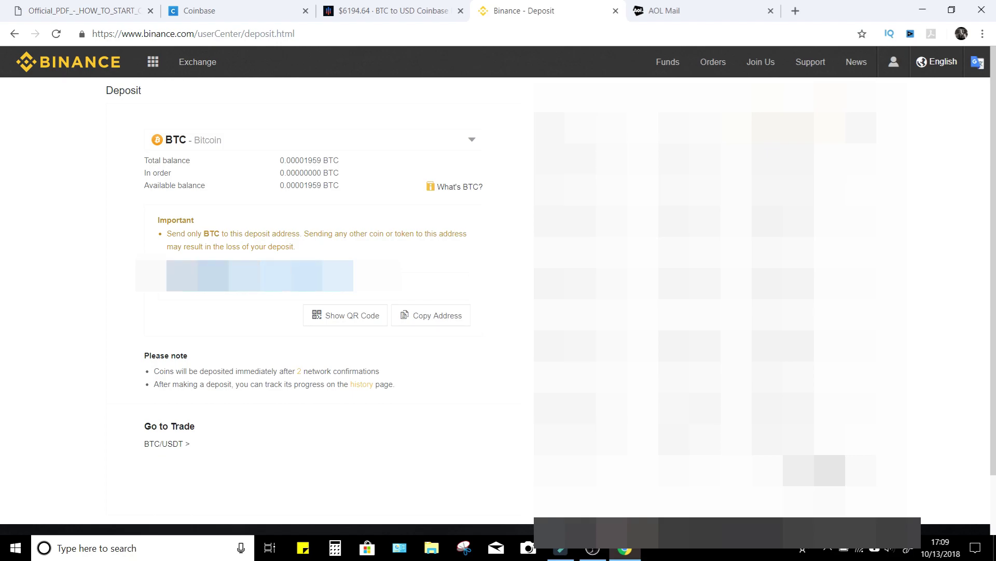
Copy the Binance BTC deposit address, switch to Coinbase Pro and start a withdrawal with Bitcoin as the currency type.
left_click(428, 318)
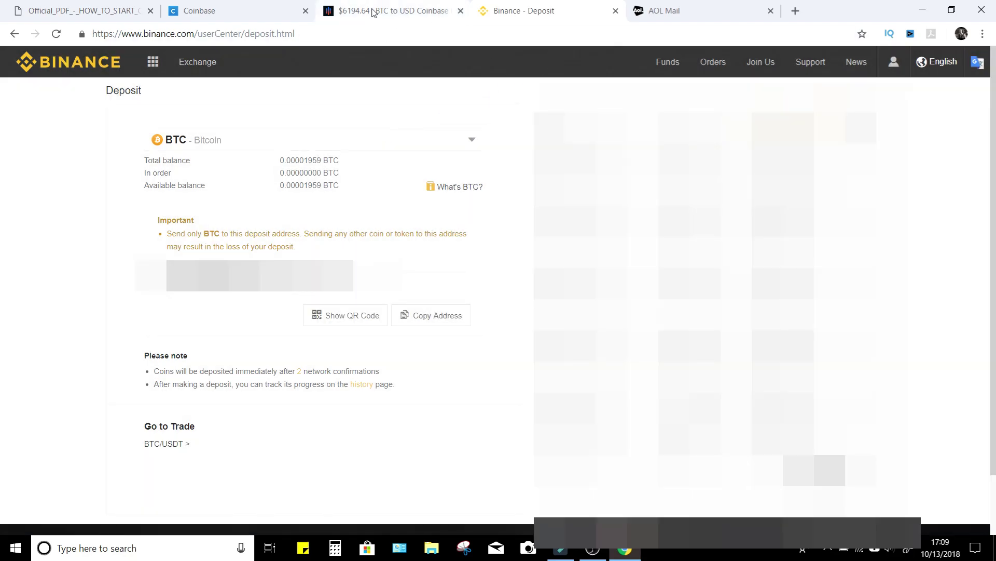
left_click(373, 11)
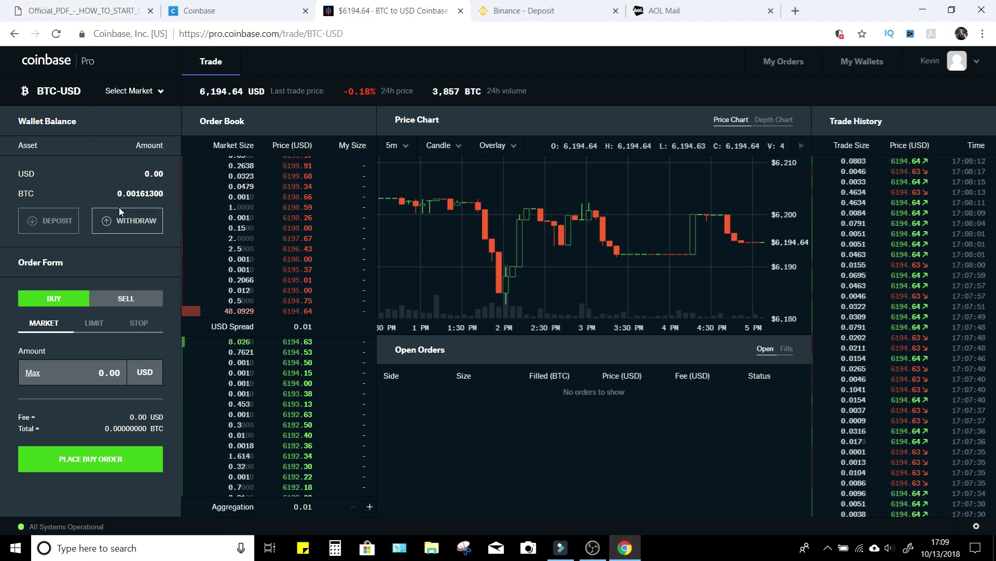
left_click(128, 221)
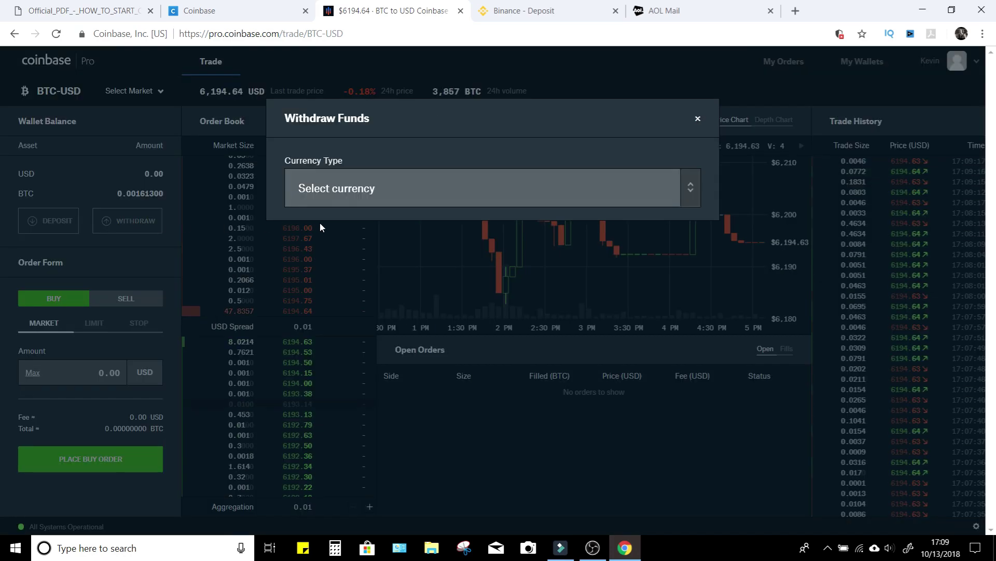
left_click(349, 194)
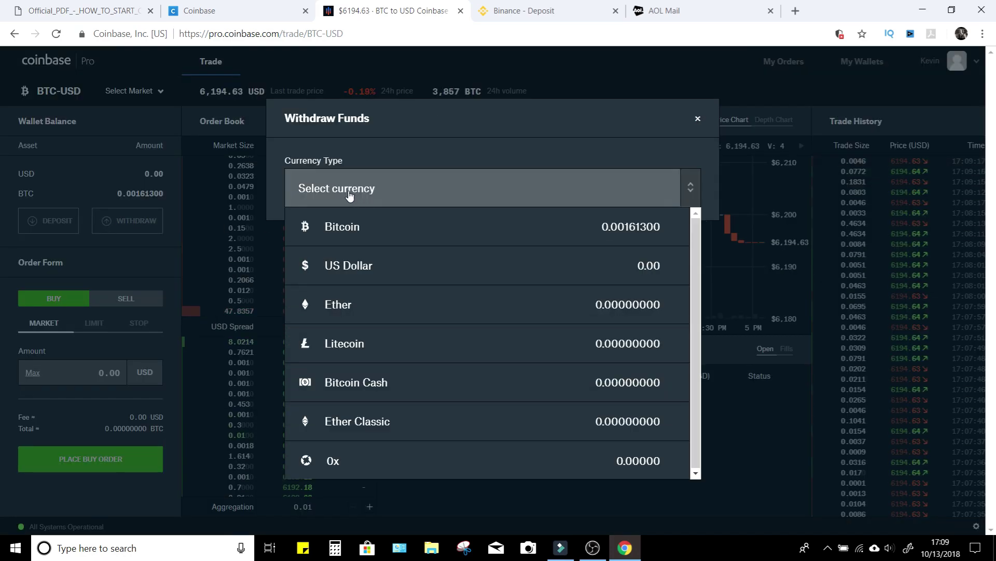
left_click(343, 228)
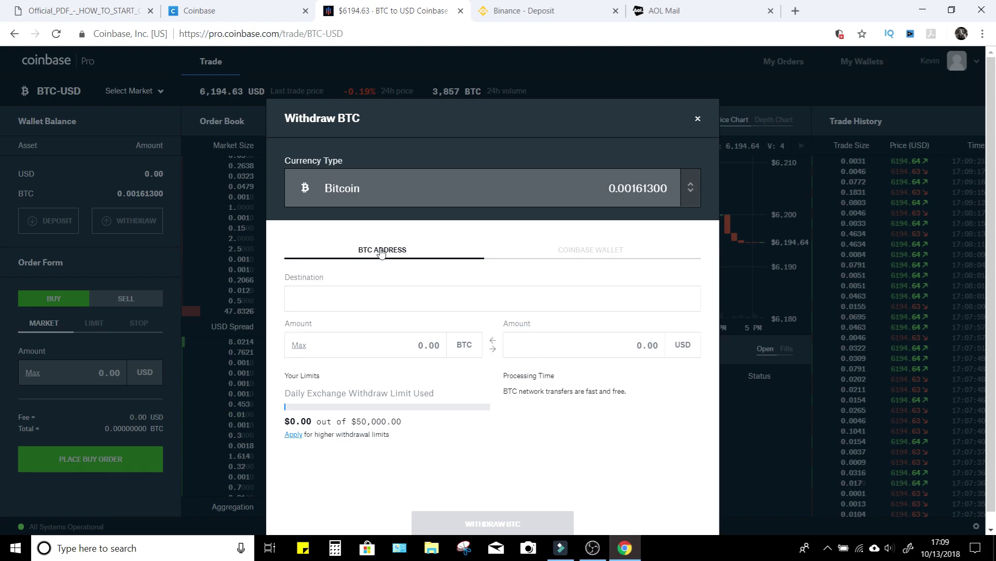
Paste the copied deposit address as the withdrawal destination and compare it with the address shown on Binance.
left_click(323, 298)
key("ctrl+v")
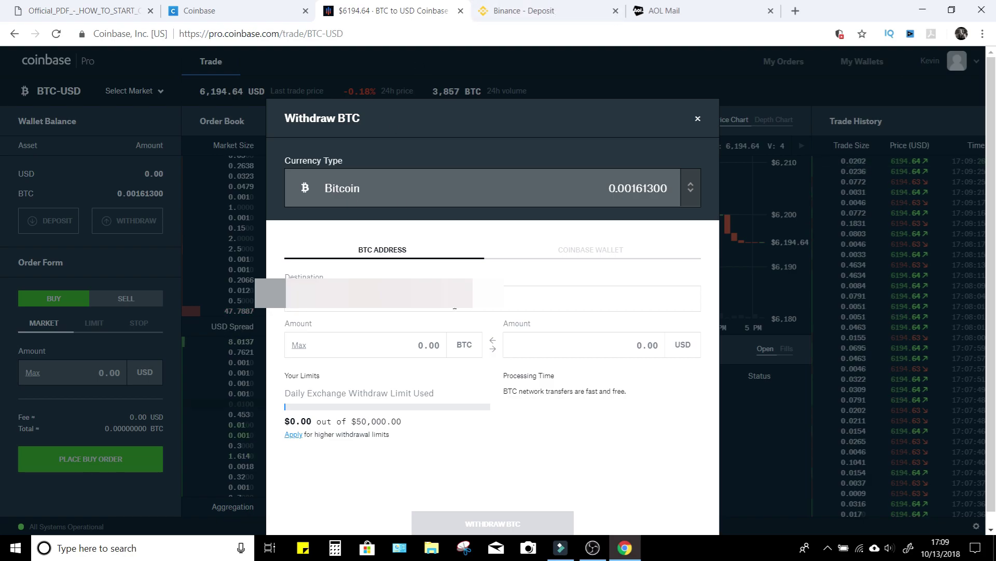
left_click(522, 10)
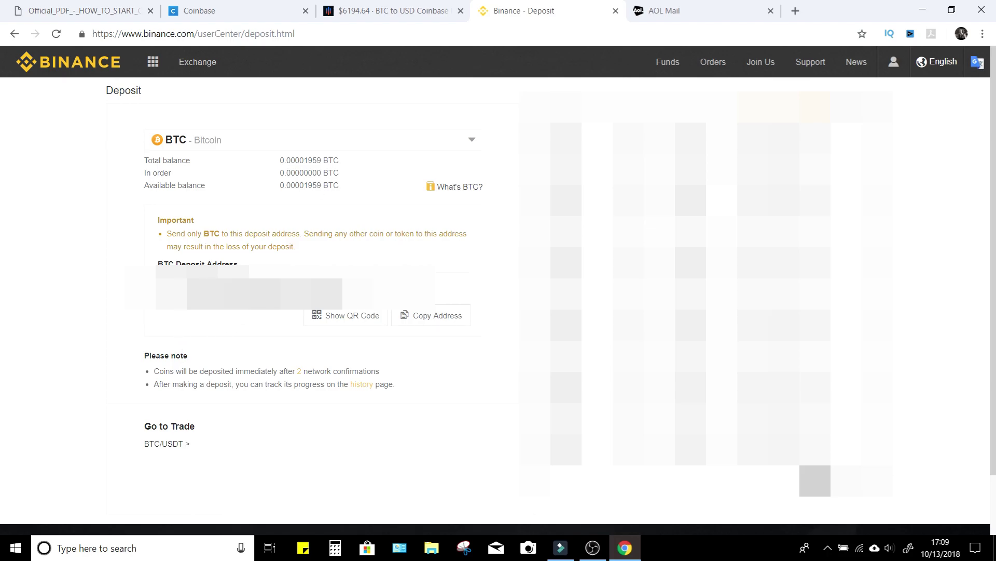
left_click(381, 10)
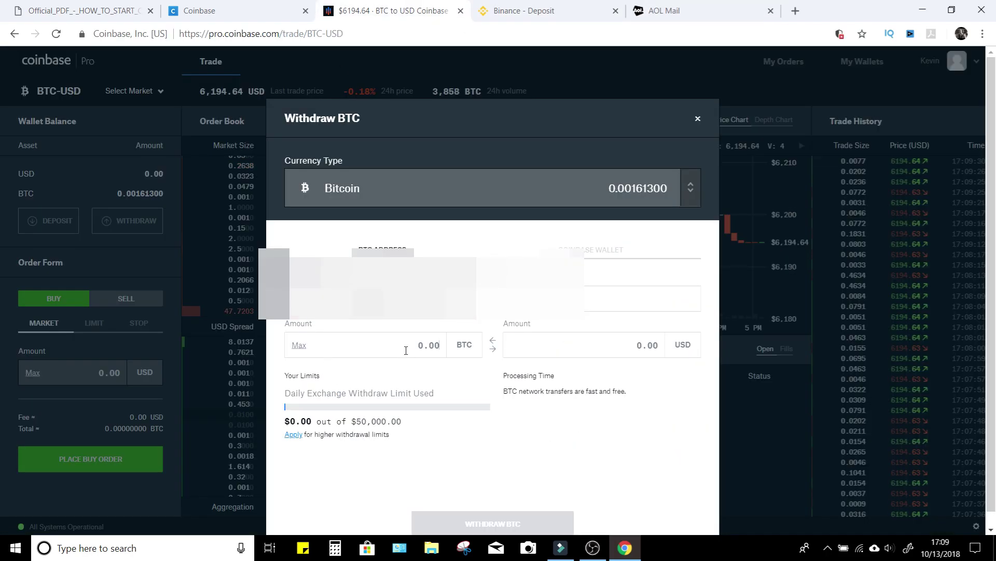
Set the withdrawal amount to the maximum of 0.00161300 BTC.
left_click(299, 347)
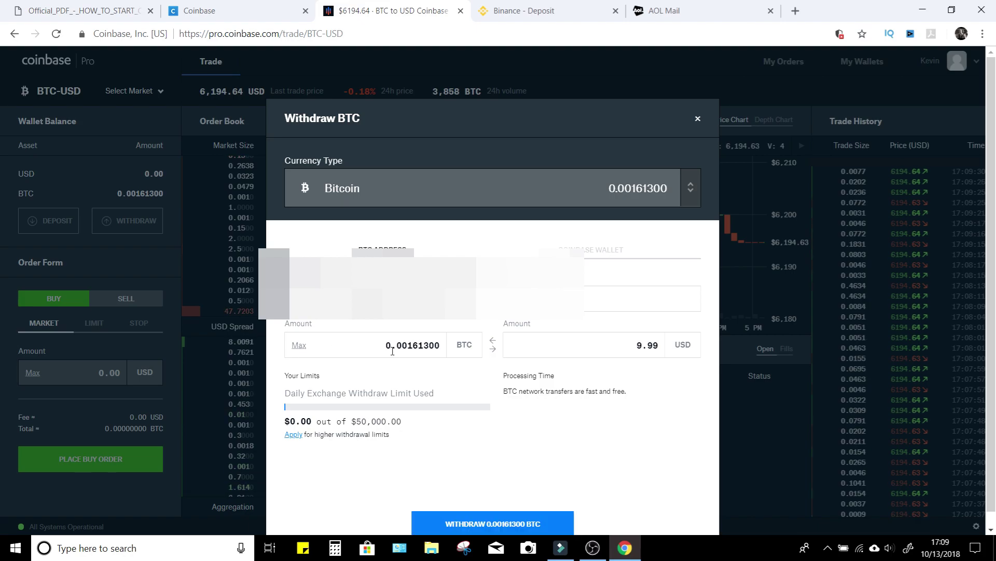
left_click(423, 346)
key("BackSpace")
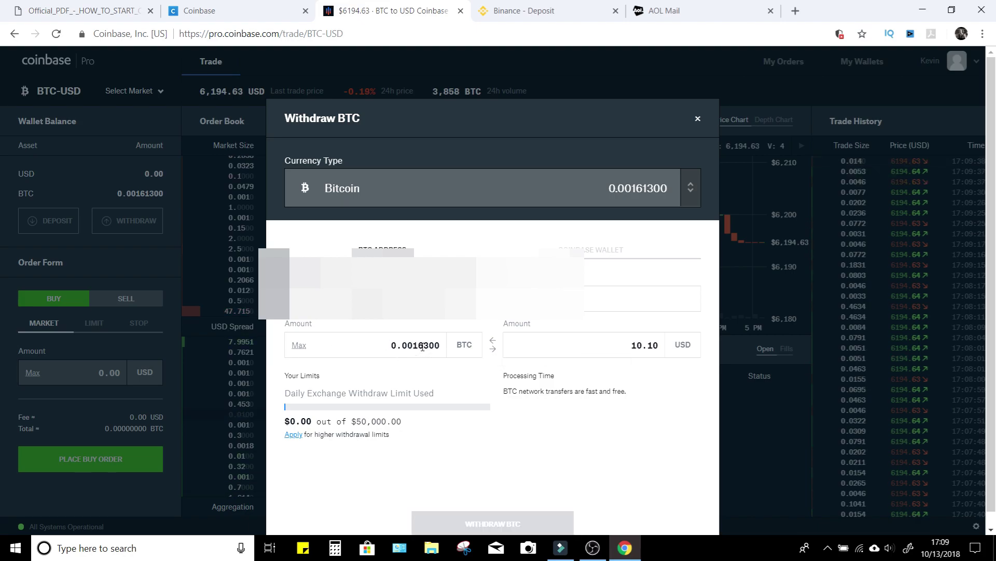
left_click(299, 346)
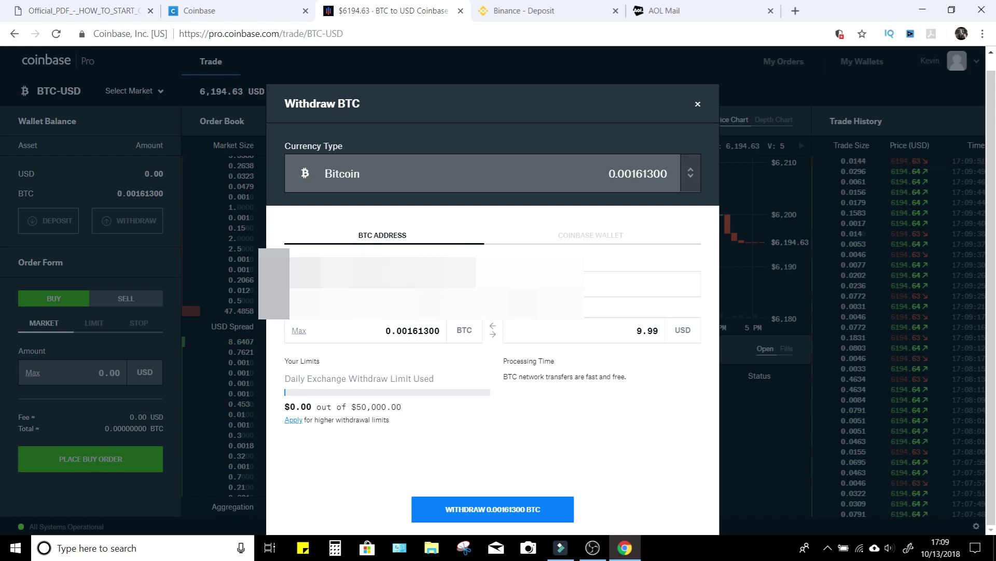
Submit the 0.00161300 BTC withdrawal, confirm it with the 2-step verification code and close the completion dialog.
left_click(468, 514)
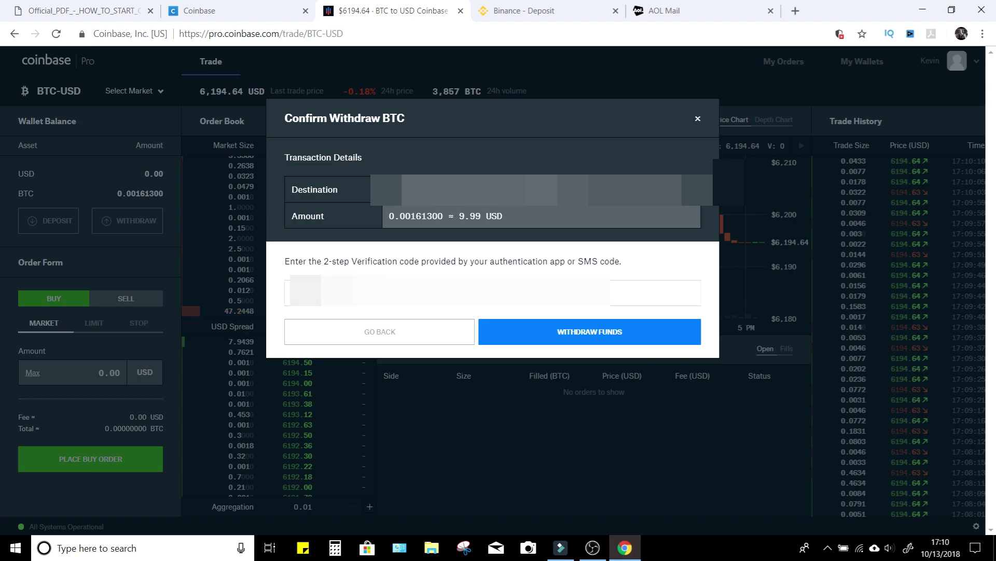
left_click(552, 336)
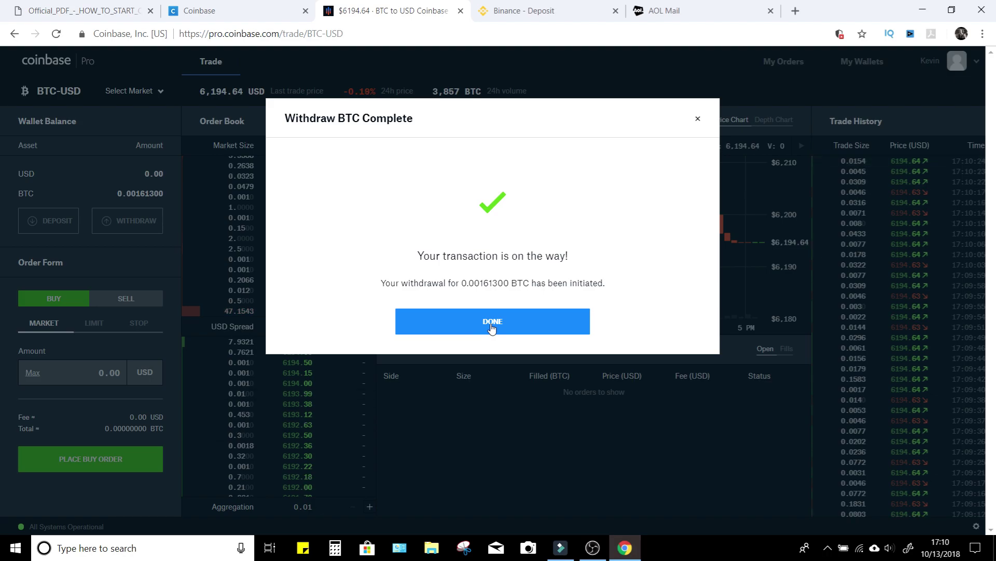
left_click(491, 329)
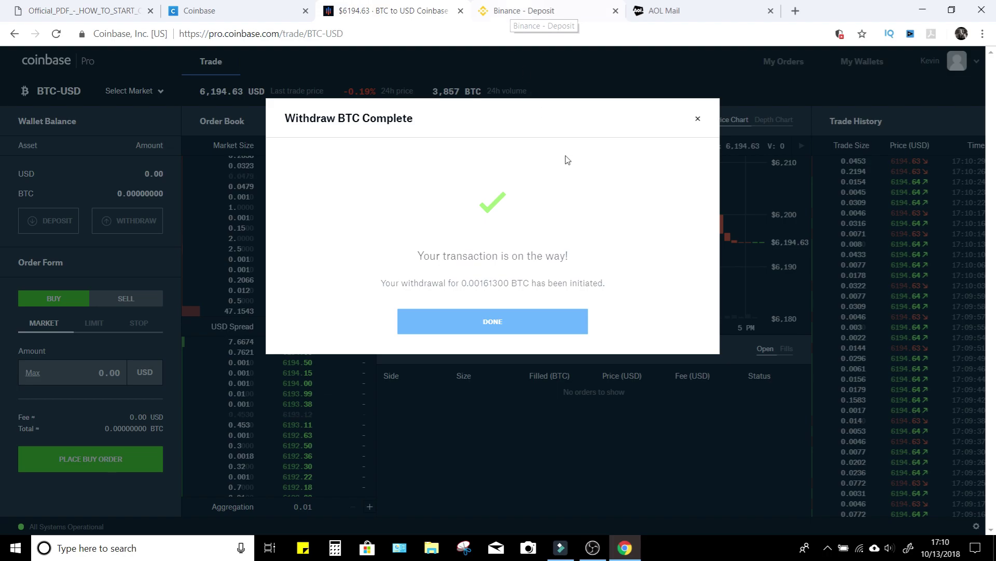
Return to Binance and open the Balances page to check the available BTC.
left_click(531, 9)
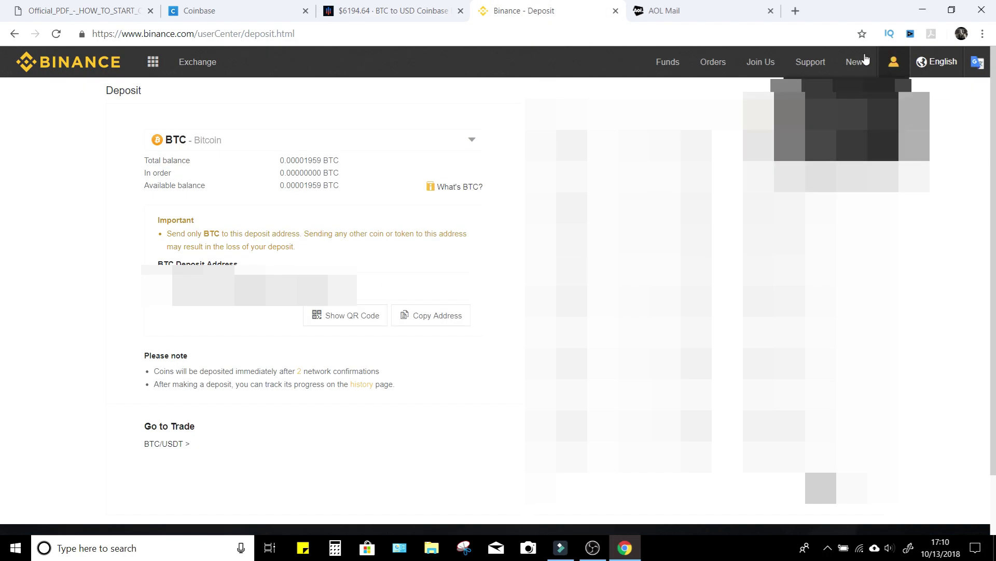
left_click(393, 11)
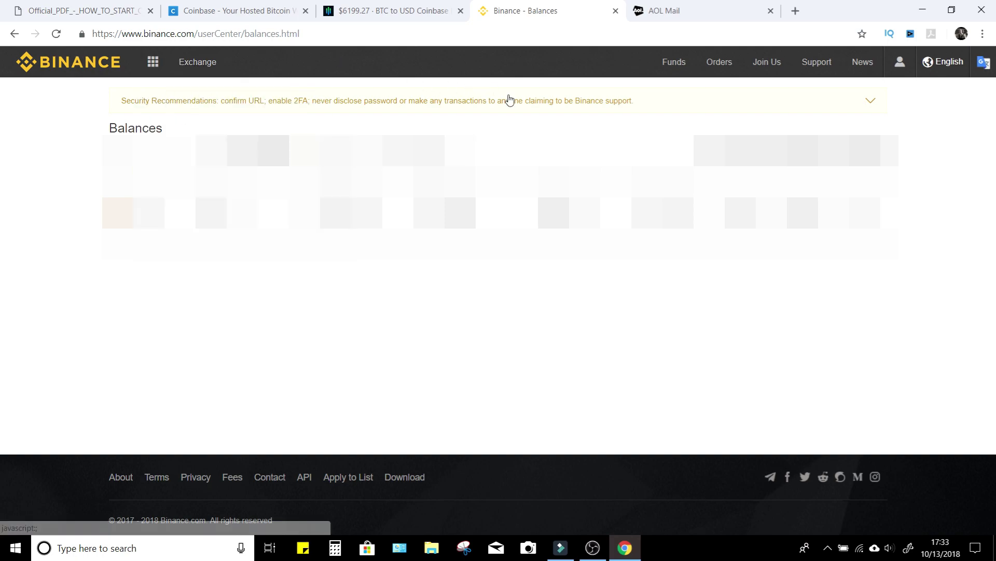
mouse_move(680, 63)
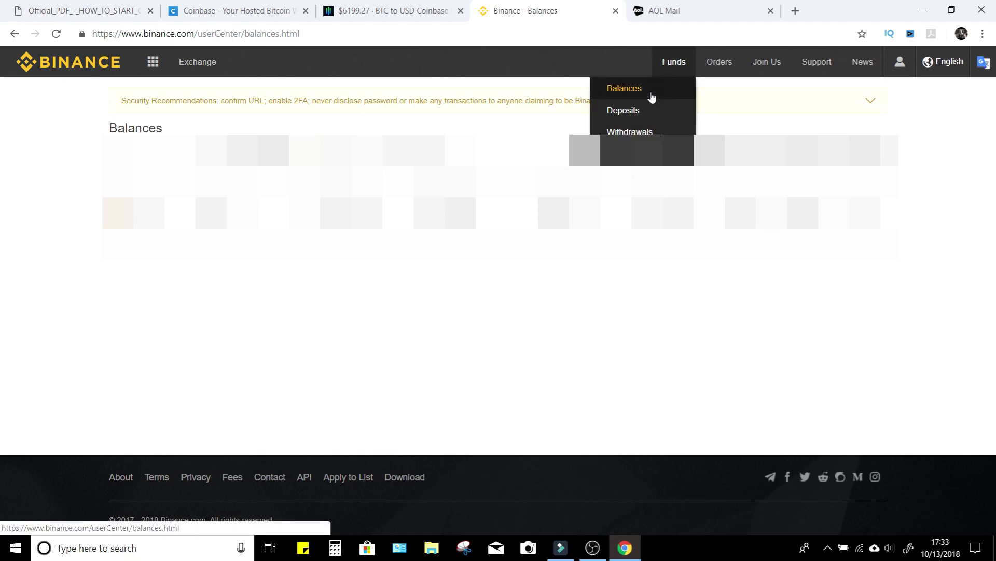
left_click(635, 95)
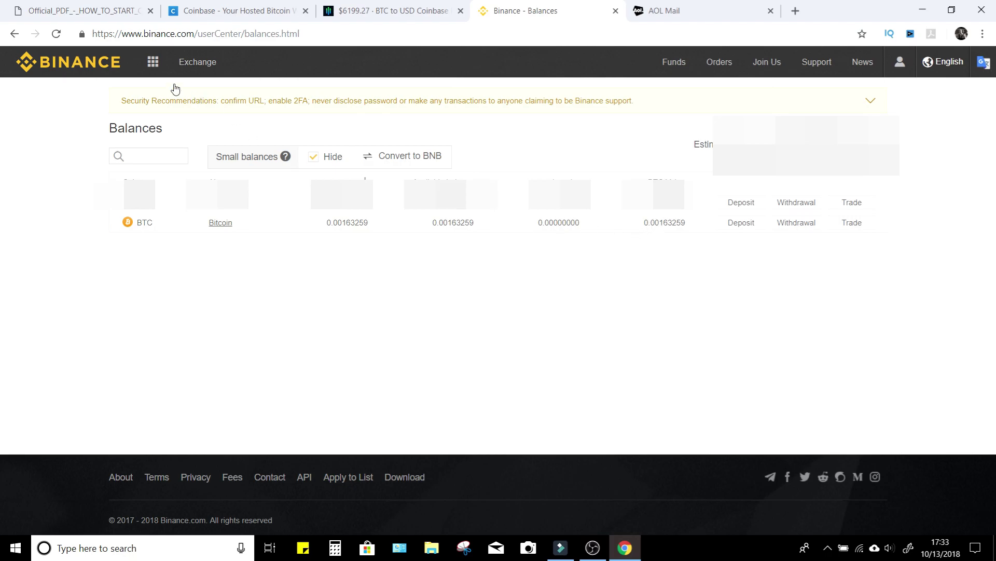
Open the Basic exchange view, search the trading pairs for xrp within the BTC market and open XRP/BTC.
mouse_move(143, 62)
mouse_move(196, 64)
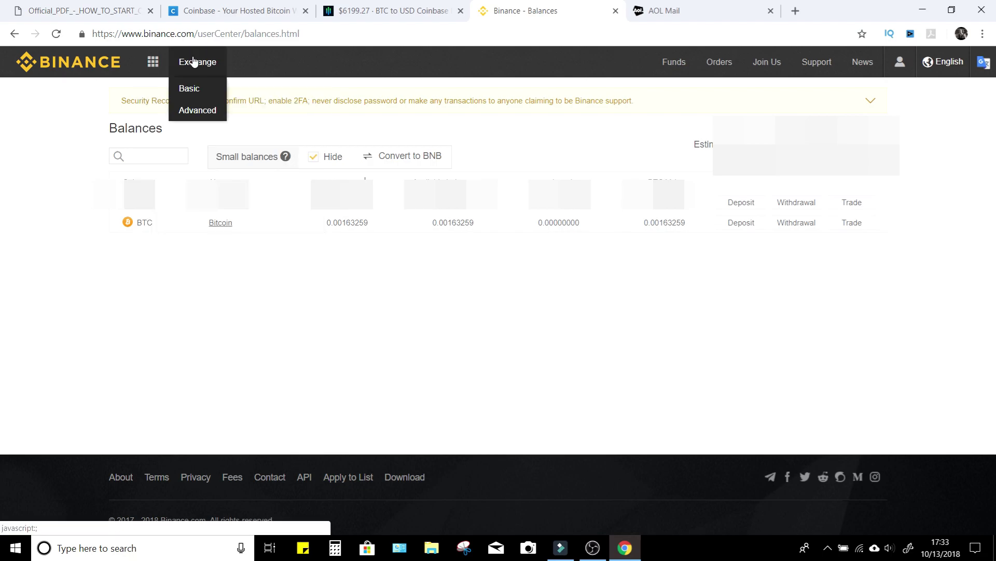
left_click(189, 90)
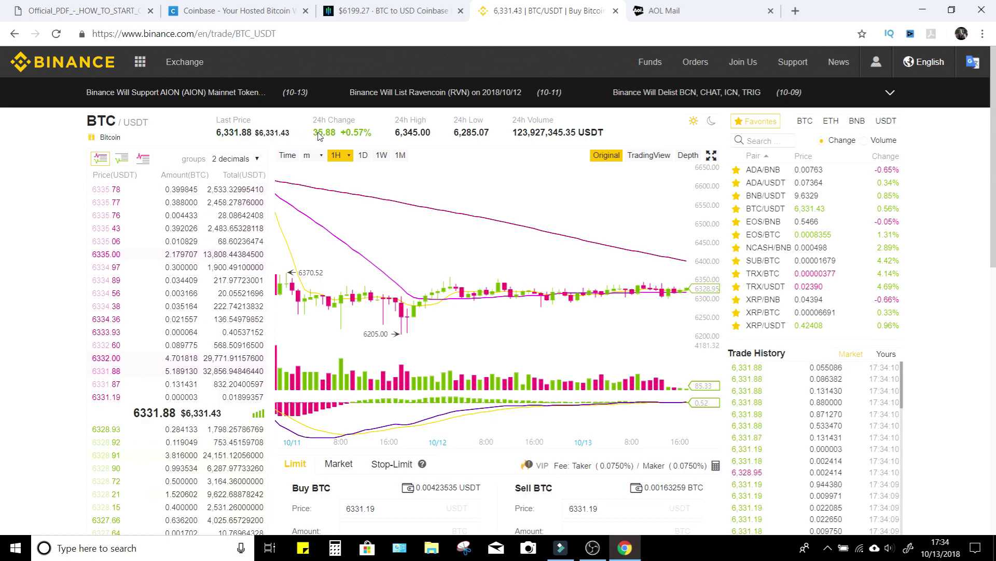
left_click(767, 138)
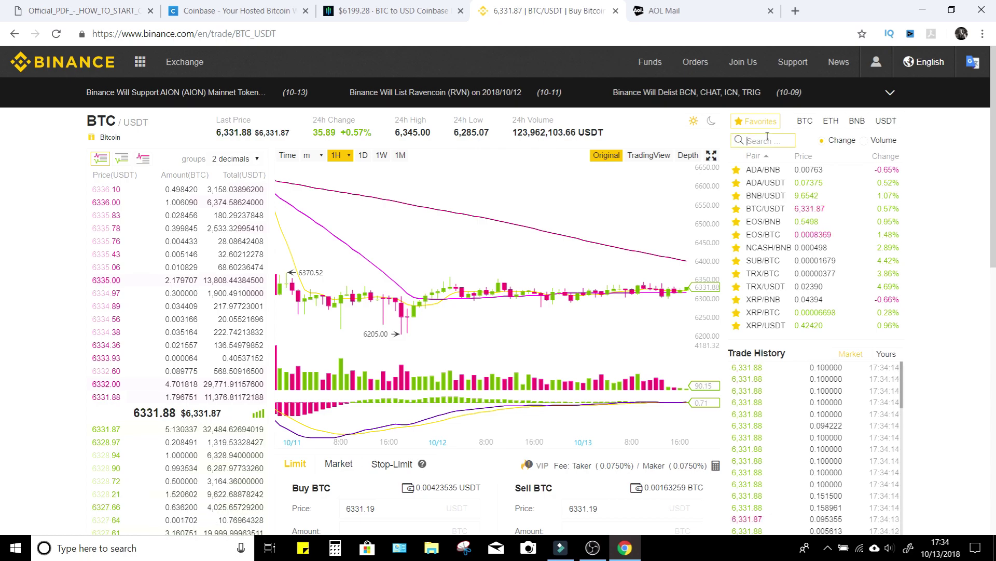
type("xrp")
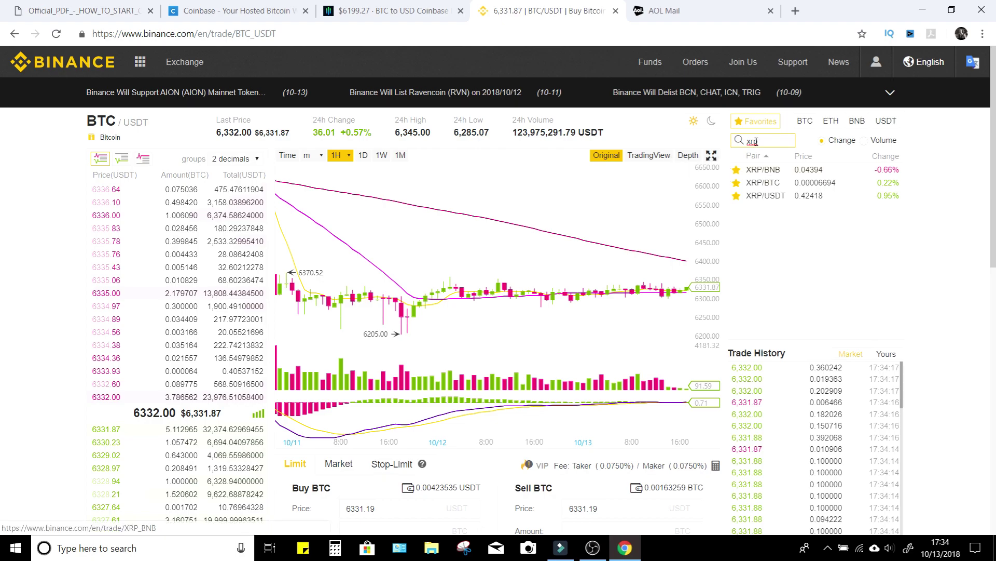
left_click(813, 124)
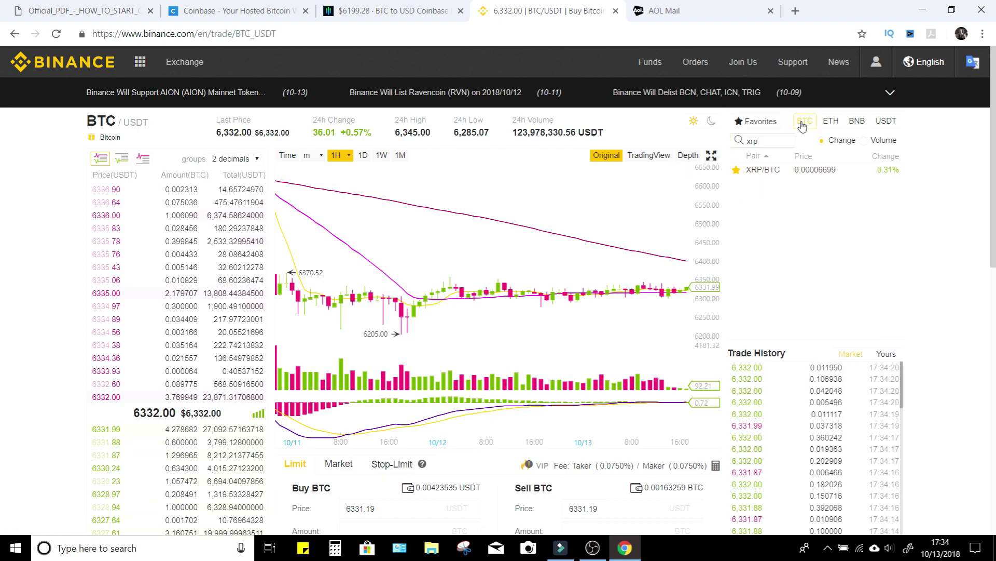
left_click(763, 172)
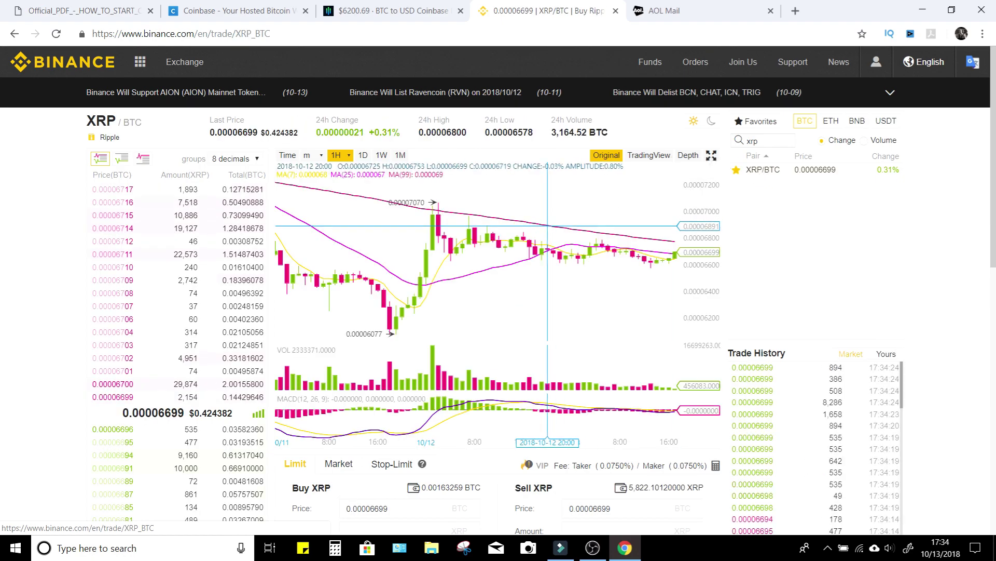
Fill in a market-price buy order for XRP with the maximum amount of 24.
scroll(763, 174, "down", 1)
scroll(343, 358, "down", 1)
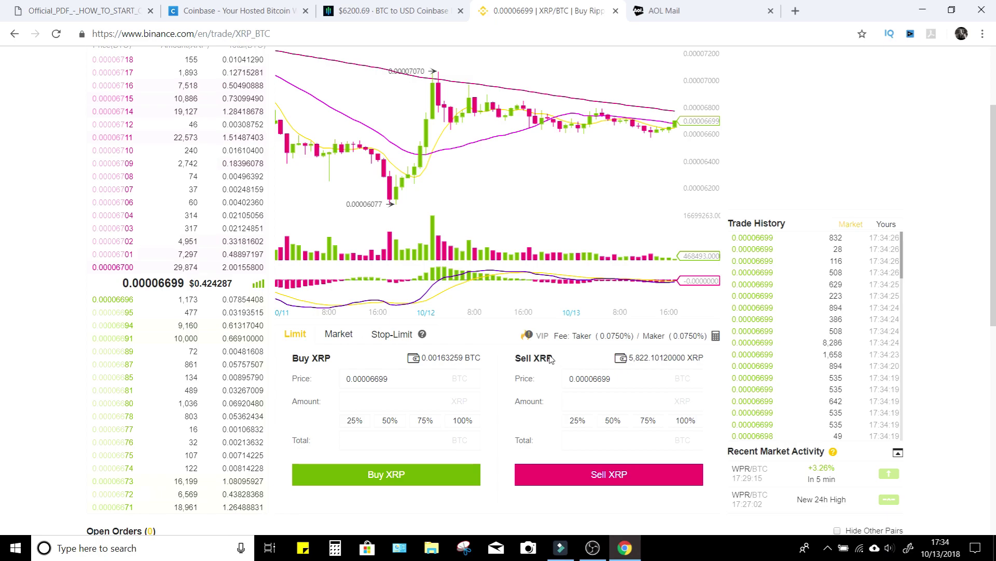
left_click(337, 338)
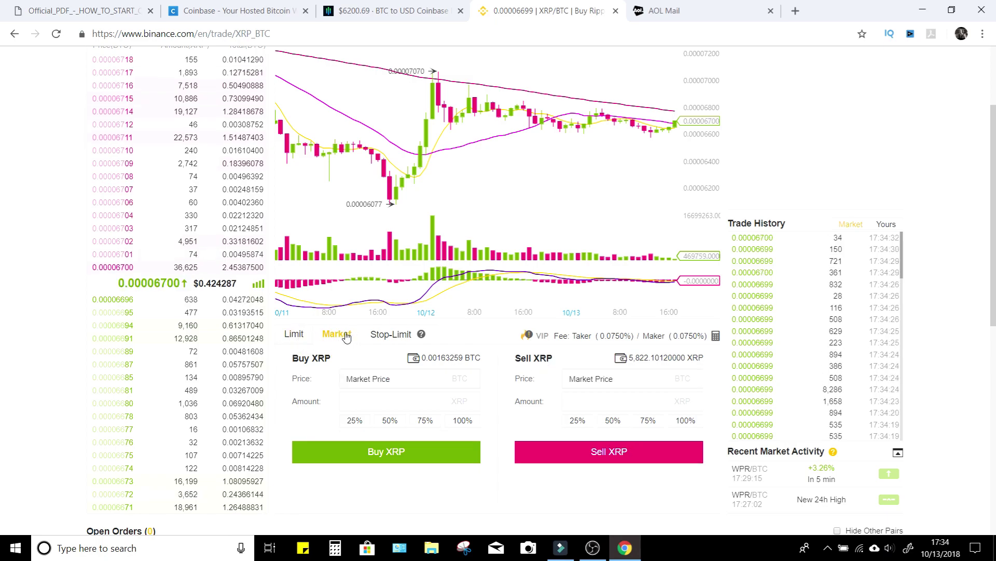
left_click(370, 401)
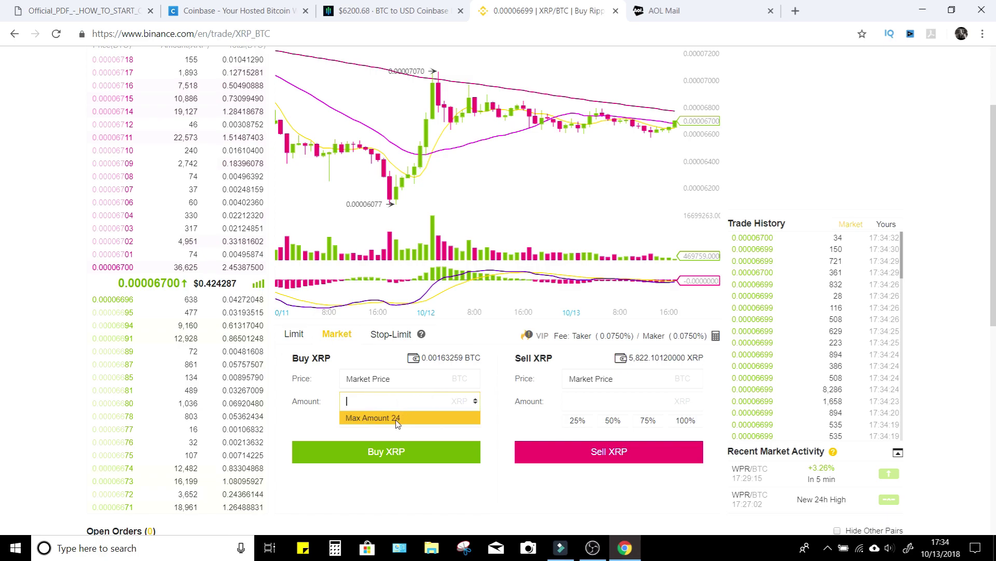
type("1")
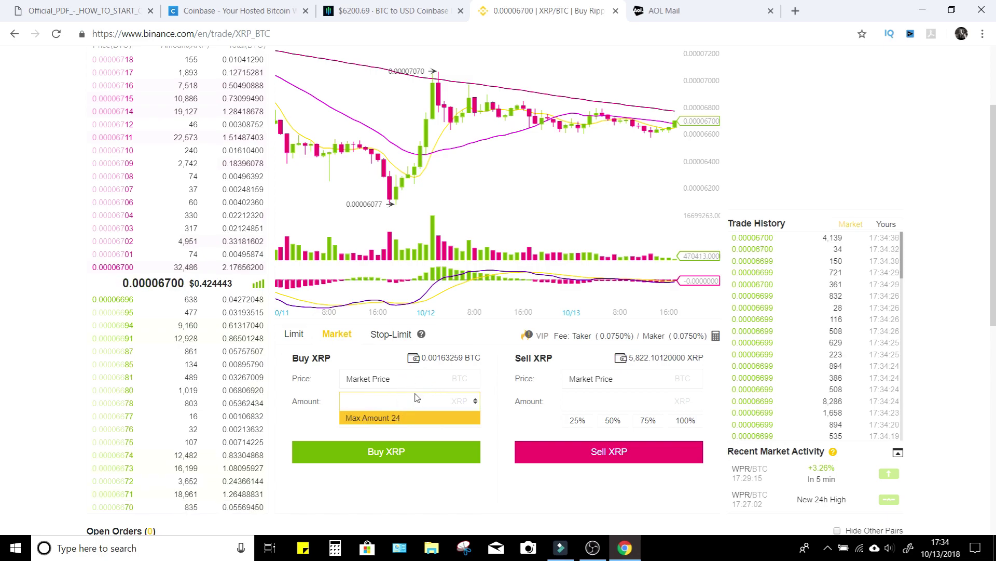
key("BackSpace")
left_click(495, 424)
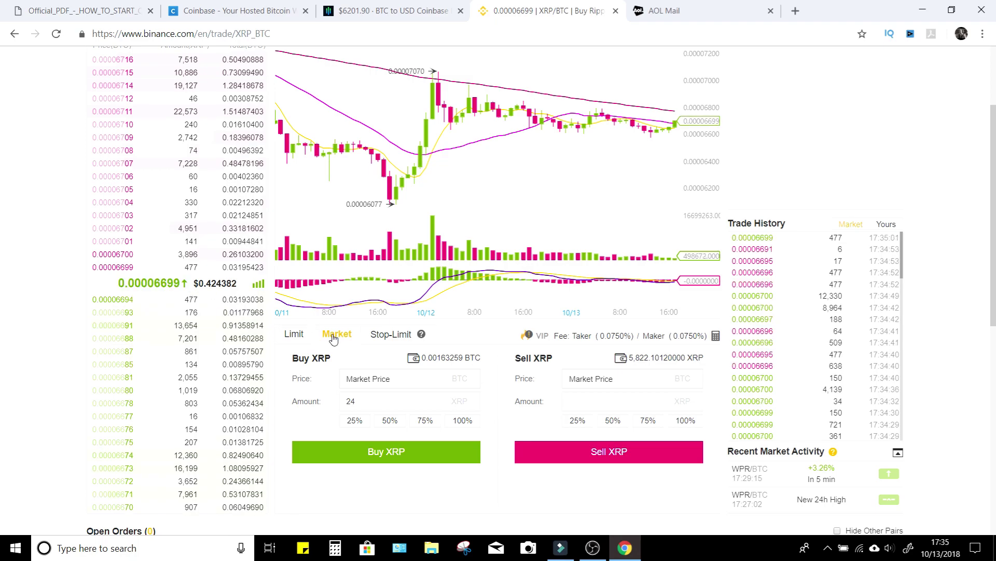
Set up a limit buy order for XRP at 0.00006680 BTC, using 100% of the balance for an amount of 24.
left_click(294, 335)
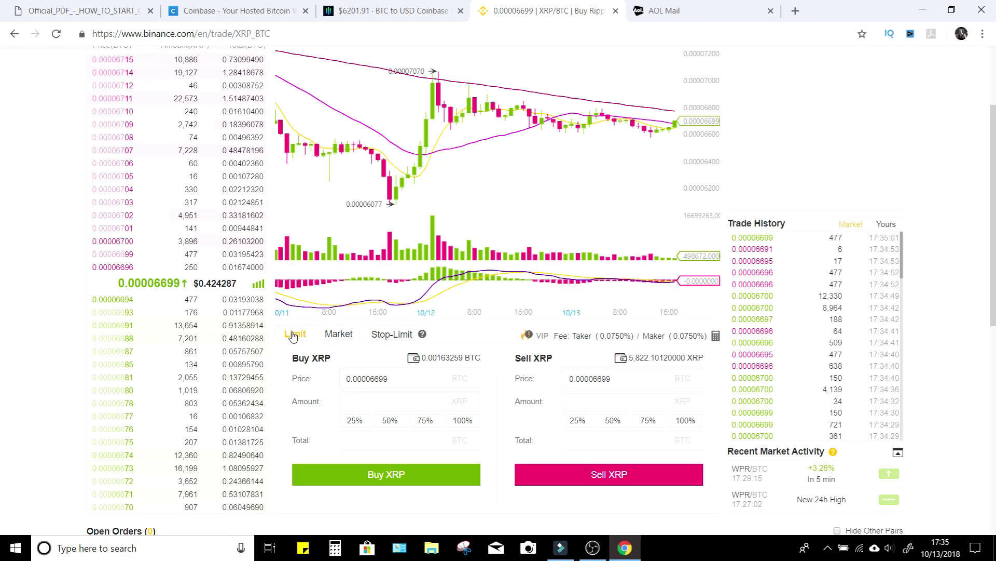
left_click(389, 378)
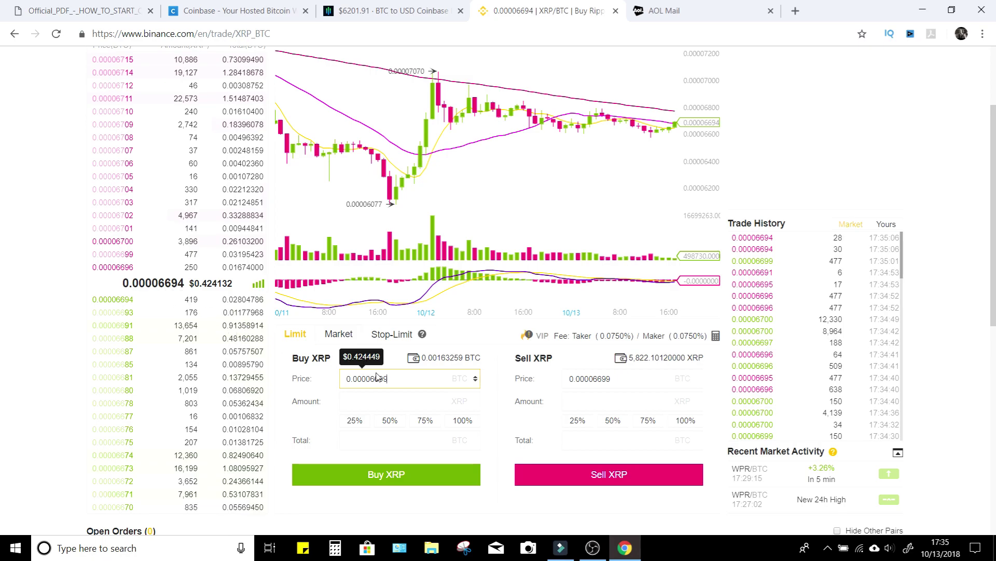
key("BackSpace")
key("BackSpace")
type("80")
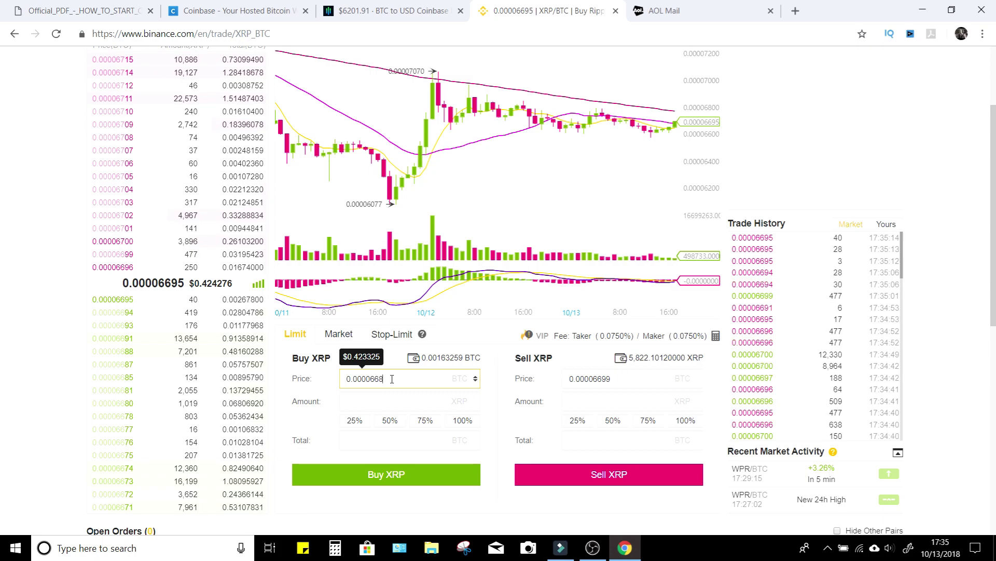
left_click(464, 419)
left_click(365, 396)
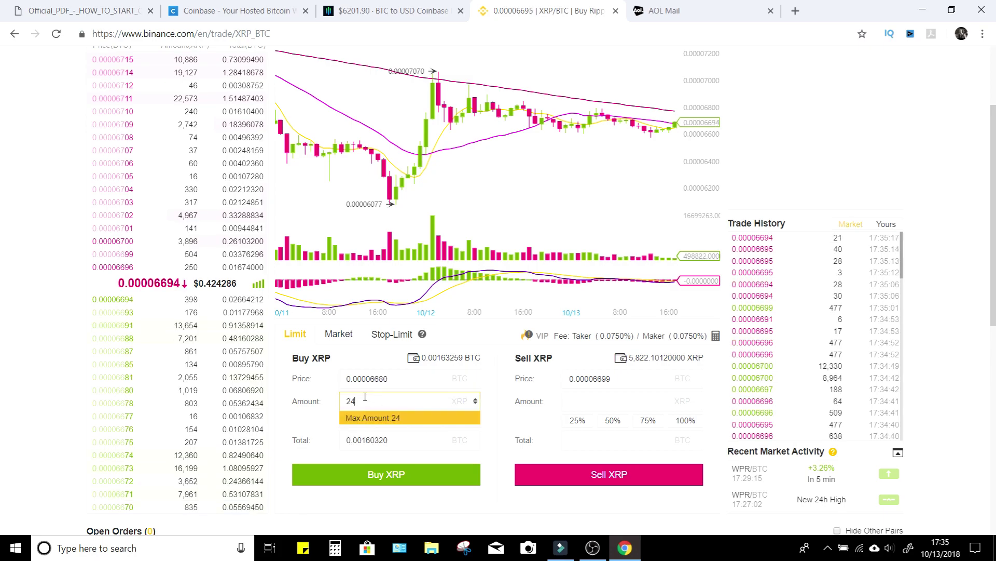
Change the price of the XRP limit buy order to 0.0000600 BTC.
left_click(397, 377)
key("BackSpace")
key("BackSpace")
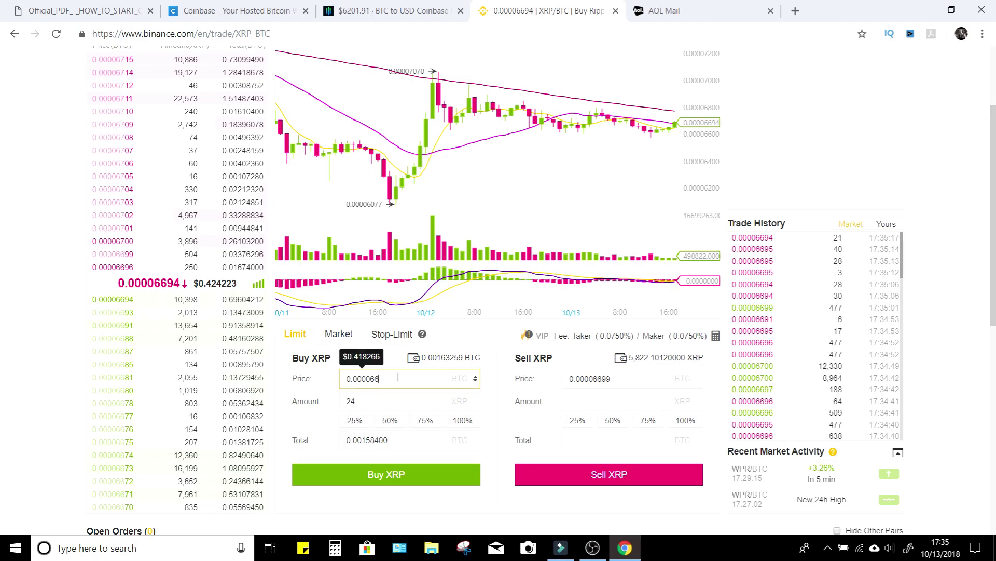
type("00")
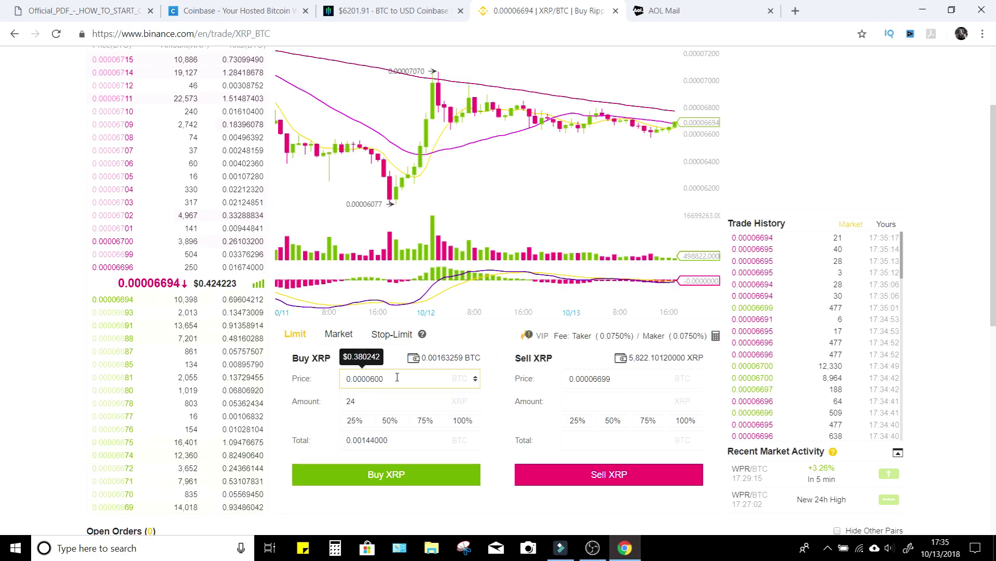
Set the XRP limit buy order to 0.00003 BTC with 100% of the balance and submit it for 54 XRP.
left_click(461, 421)
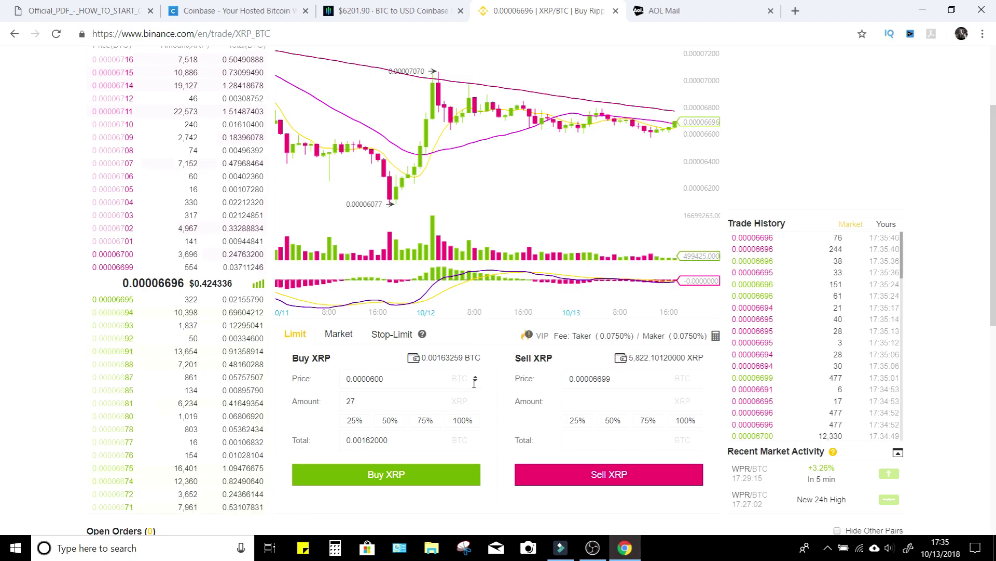
left_click(398, 379)
key("BackSpace")
key("BackSpace")
key("BackSpace")
type("3")
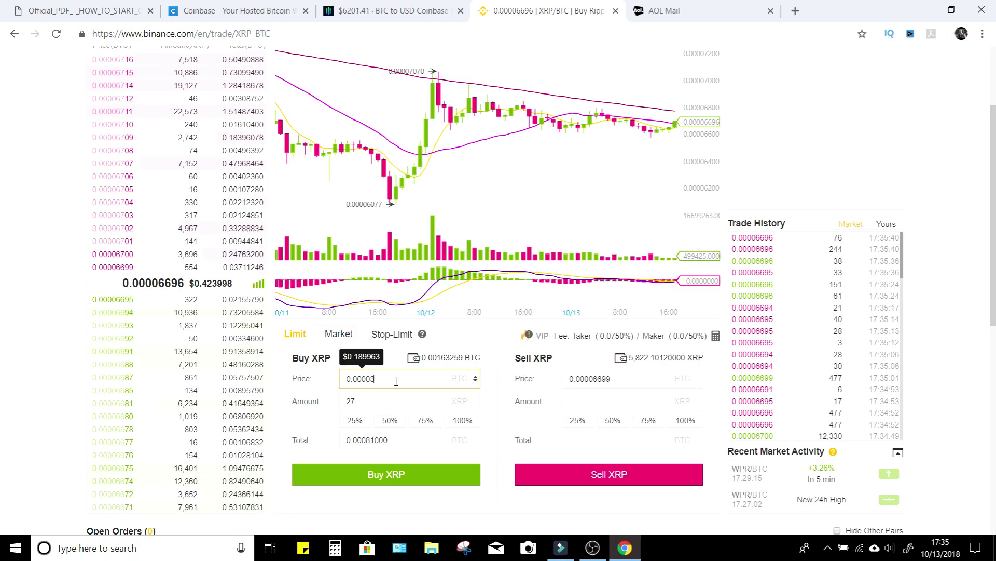
left_click(459, 424)
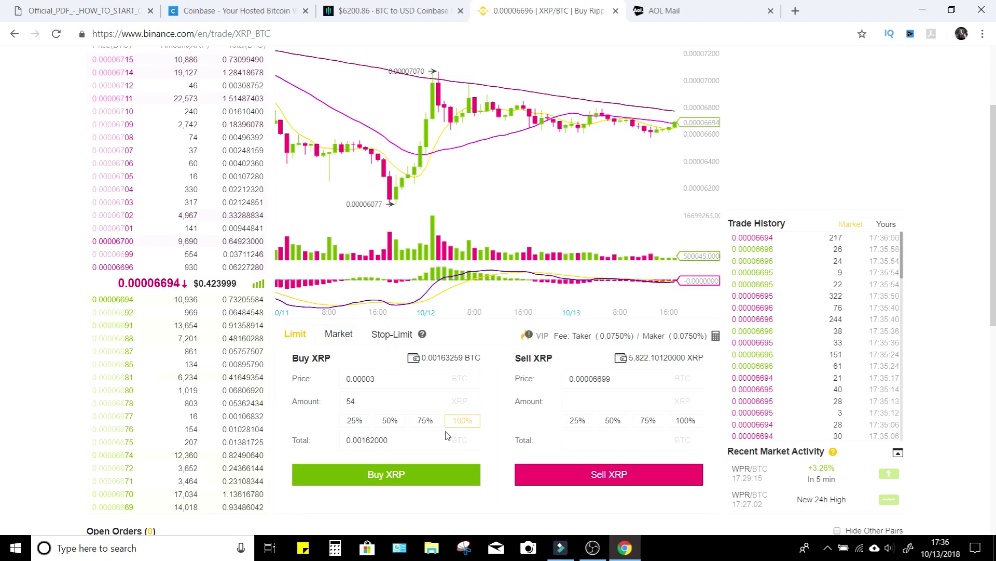
left_click(392, 478)
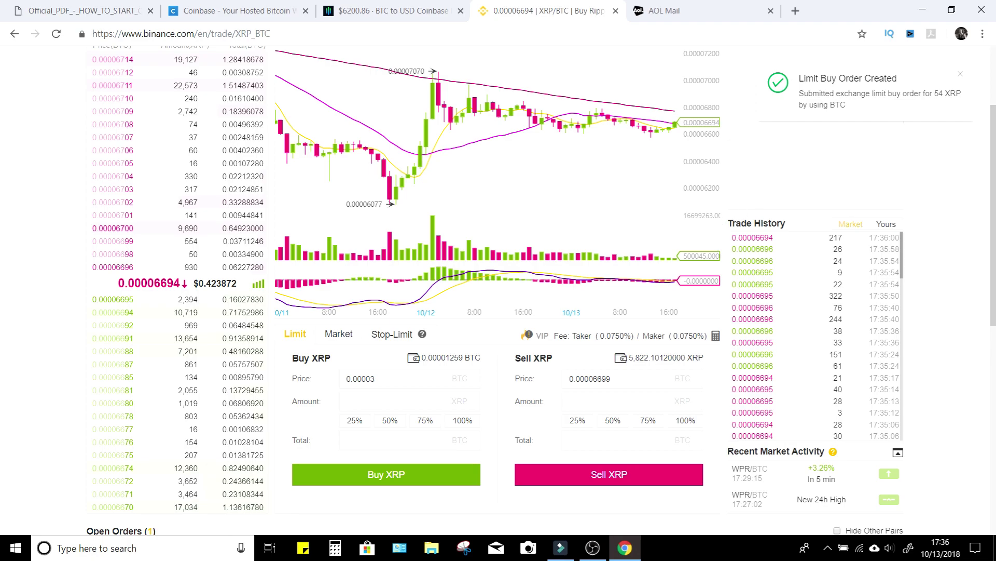
Open the list of open orders to review the submitted XRP/BTC limit buy.
scroll(530, 223, "down", 6)
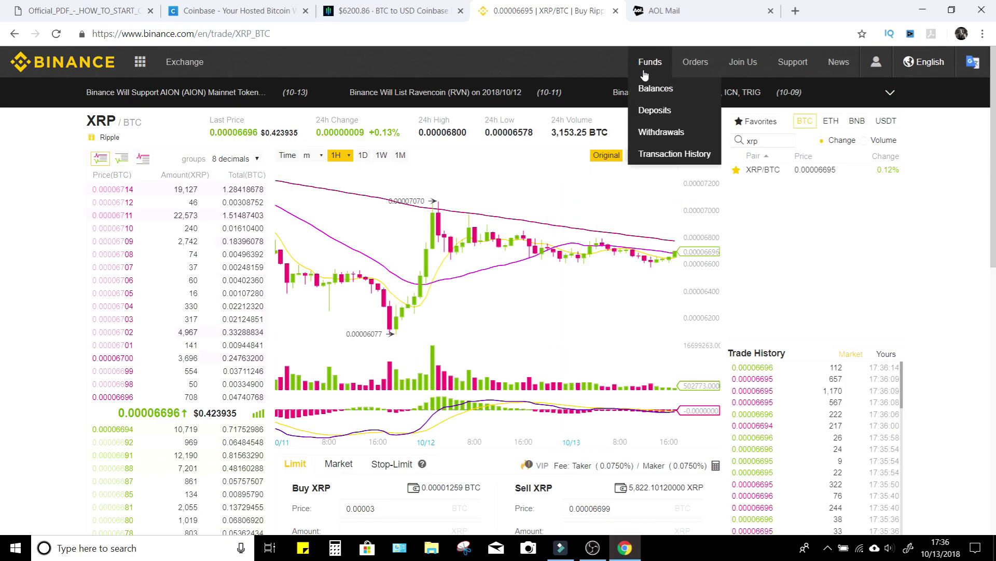
mouse_move(695, 63)
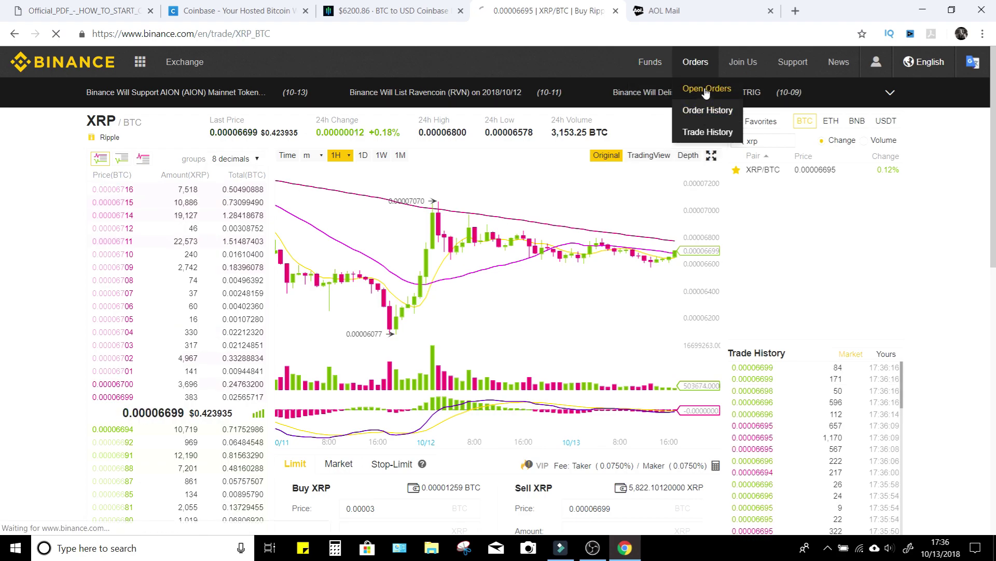
left_click(706, 91)
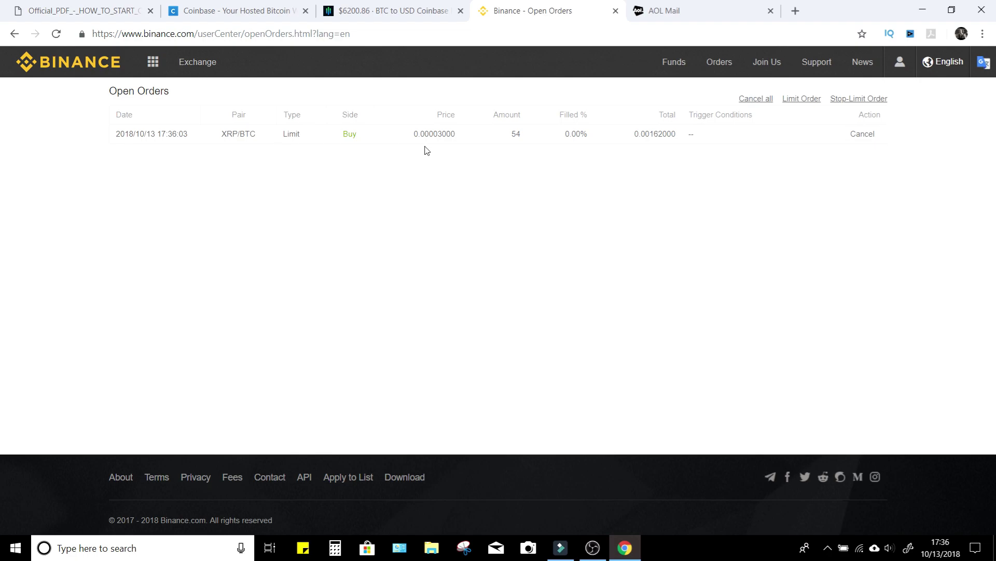
Open the account balances and hide the small balances.
mouse_move(195, 70)
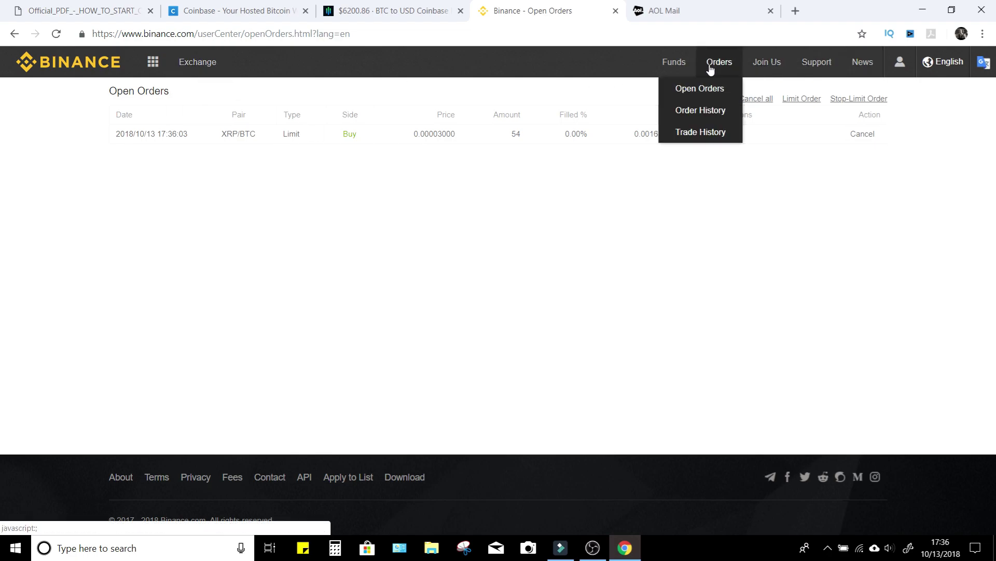
mouse_move(663, 69)
left_click(634, 88)
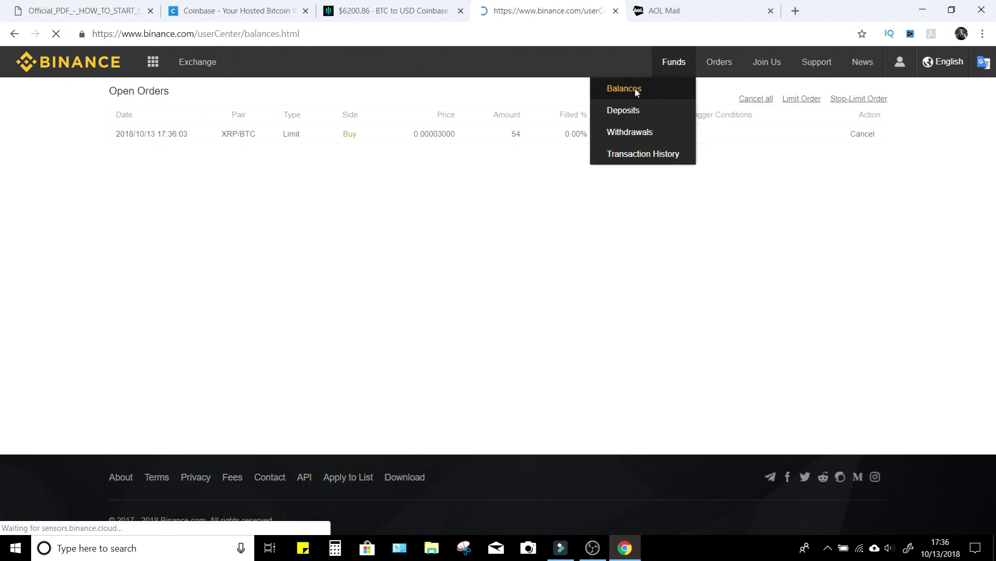
left_click(314, 158)
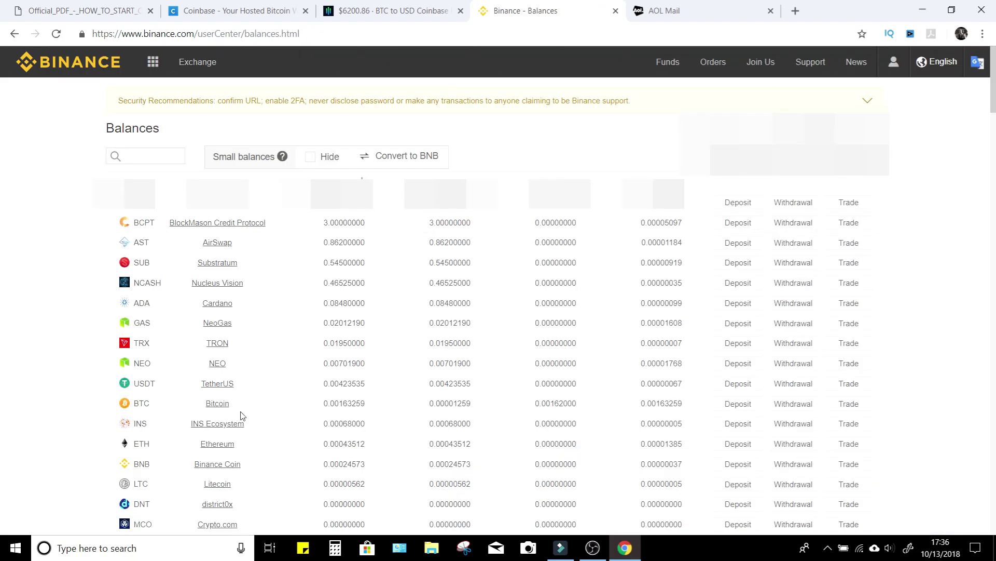
left_click(311, 158)
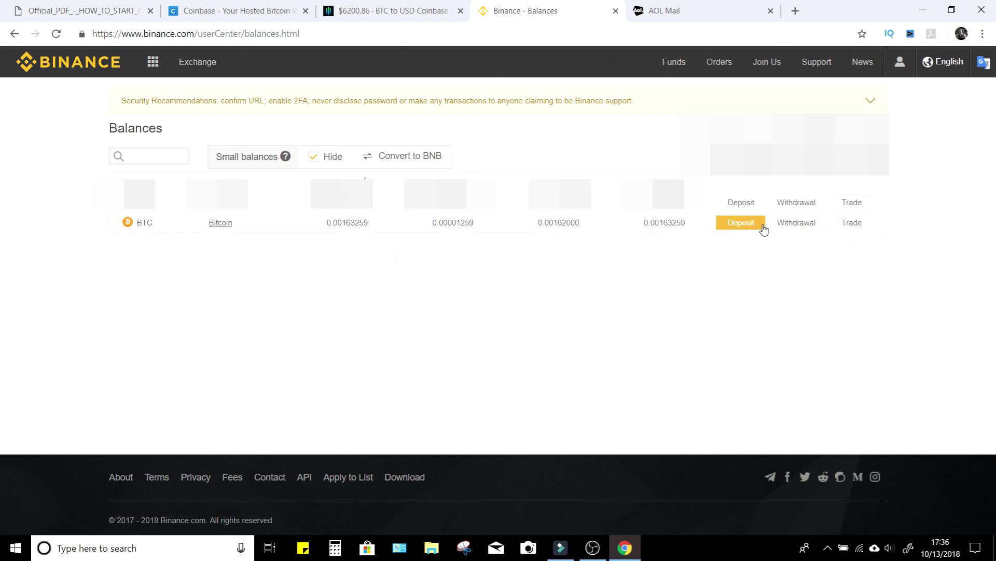
mouse_move(204, 49)
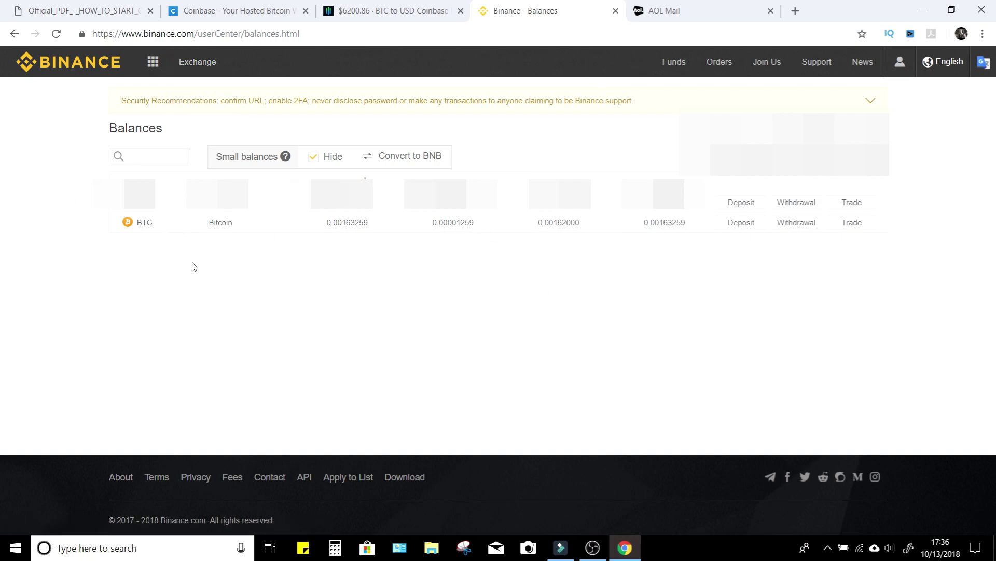
Switch to the PDF investing guide, skim its account setup steps and return to the Tools to Save & Bookmark page.
left_click(47, 7)
scroll(542, 289, "down", 10)
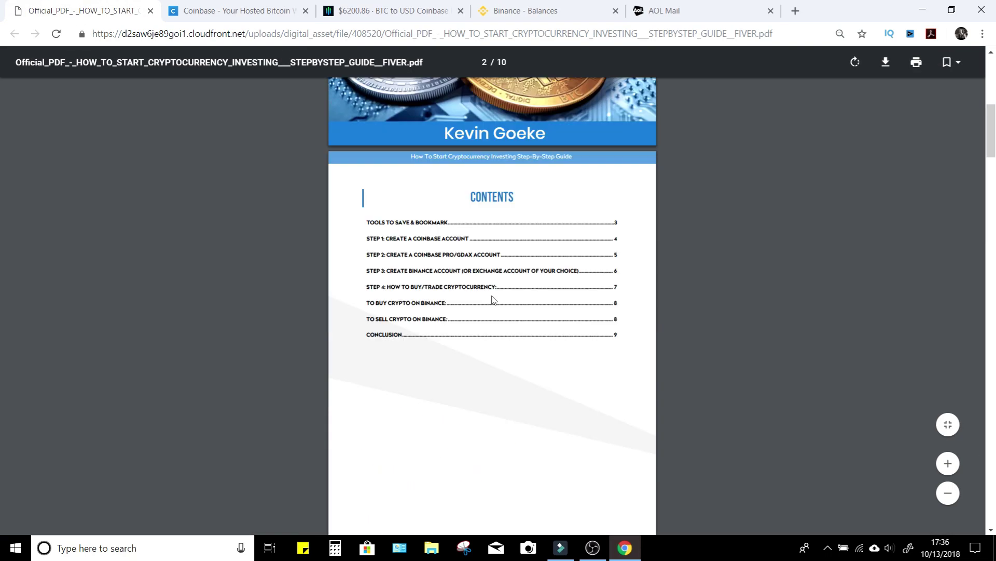
scroll(542, 289, "down", 15)
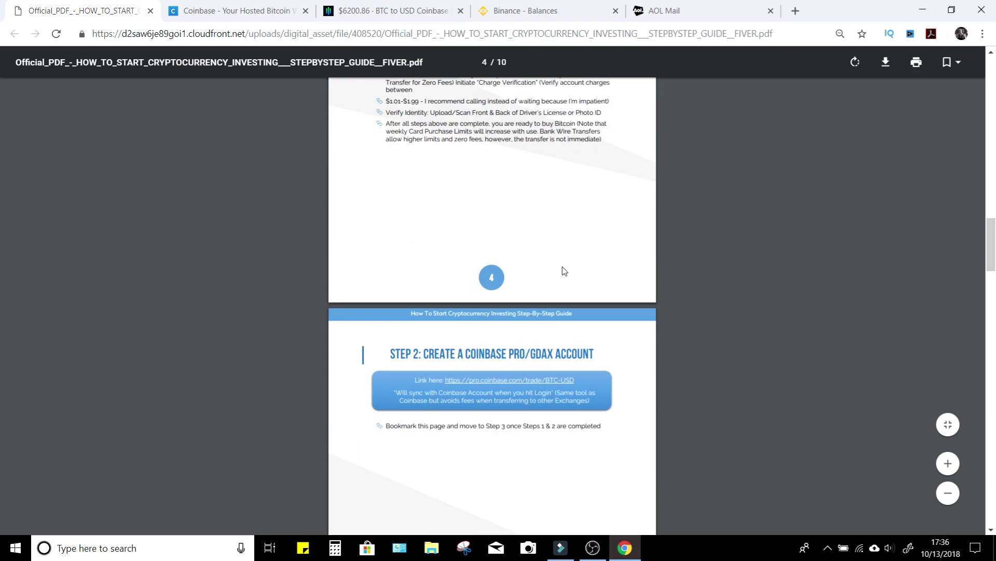
scroll(565, 271, "down", 5)
scroll(566, 270, "down", 8)
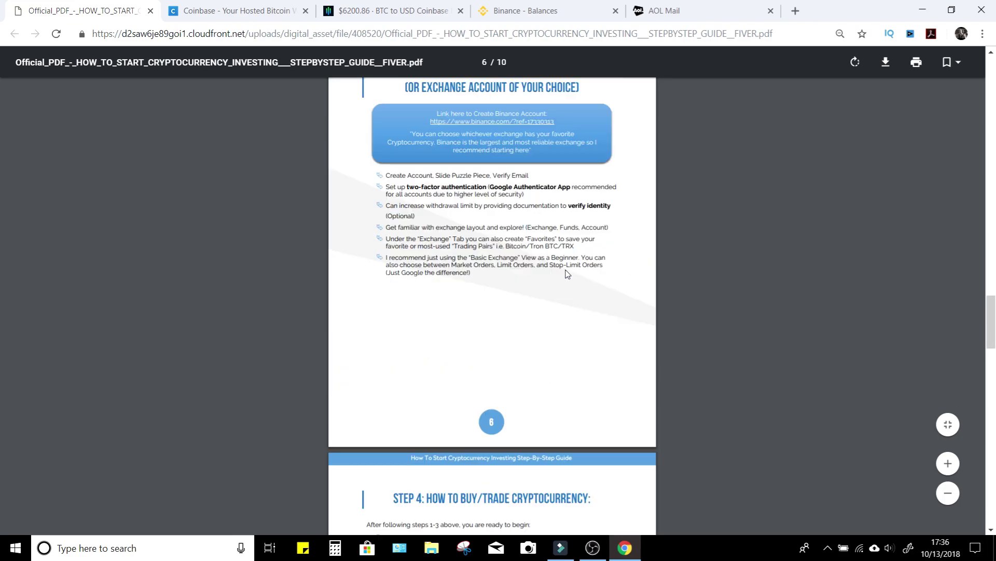
left_click_drag(992, 309, 986, 175)
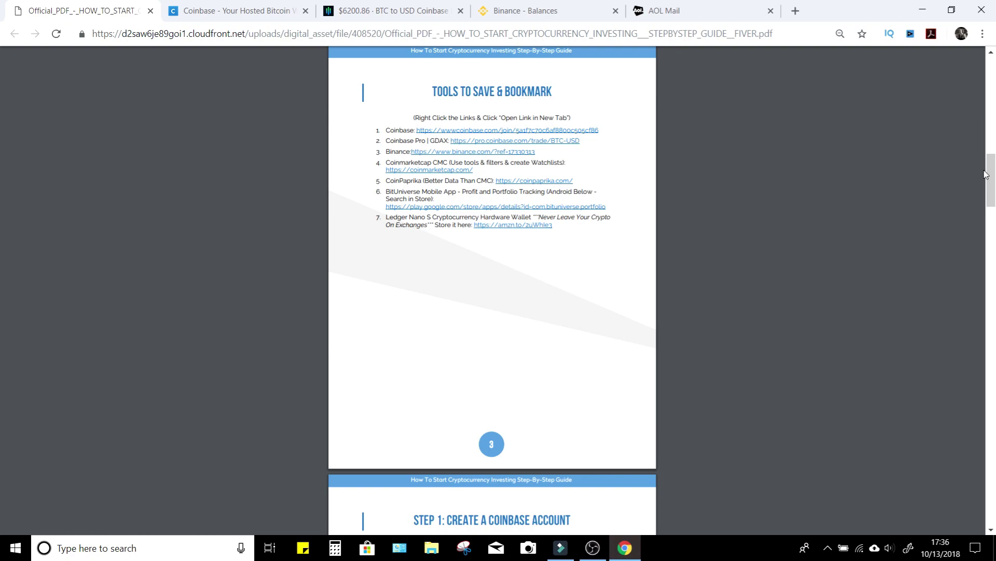
Open the guide's Ledger Nano S hardware wallet link and examine the Amazon product details.
left_click(507, 229)
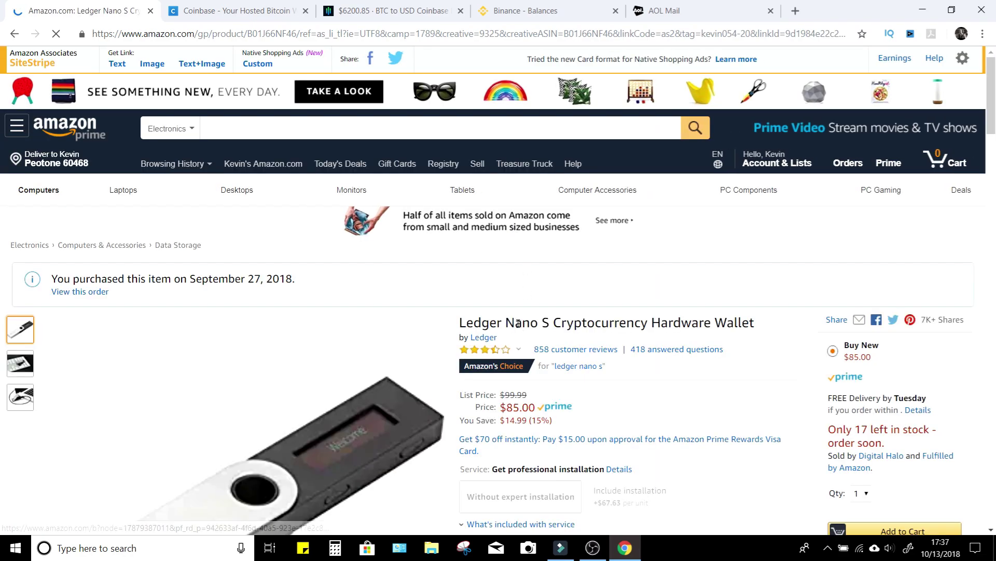
scroll(366, 273, "down", 3)
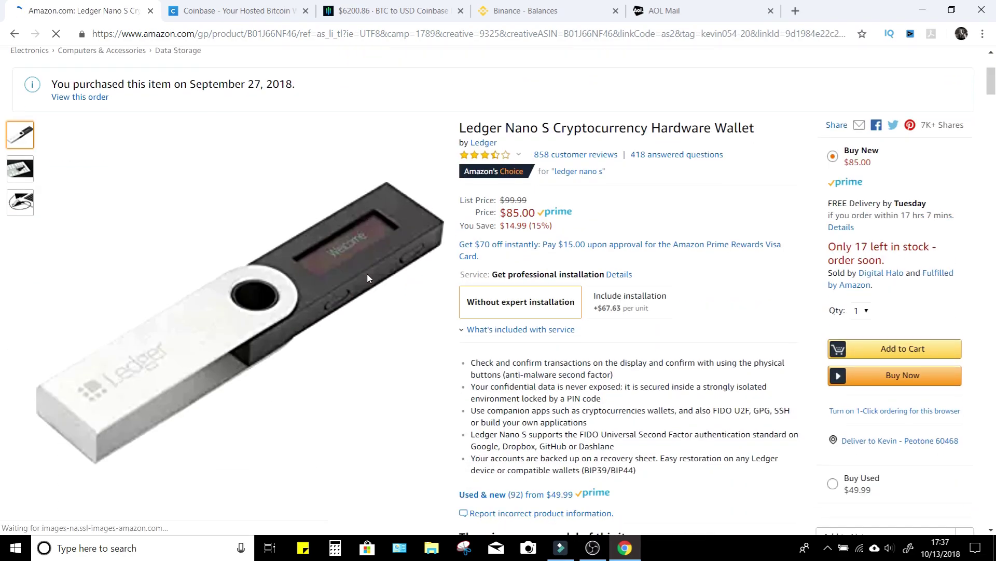
scroll(493, 197, "down", 1)
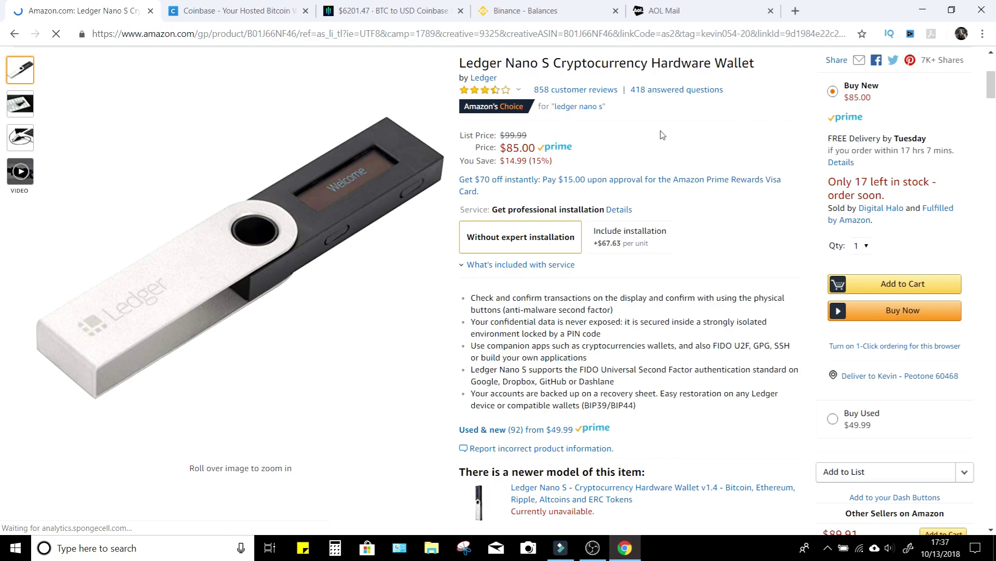